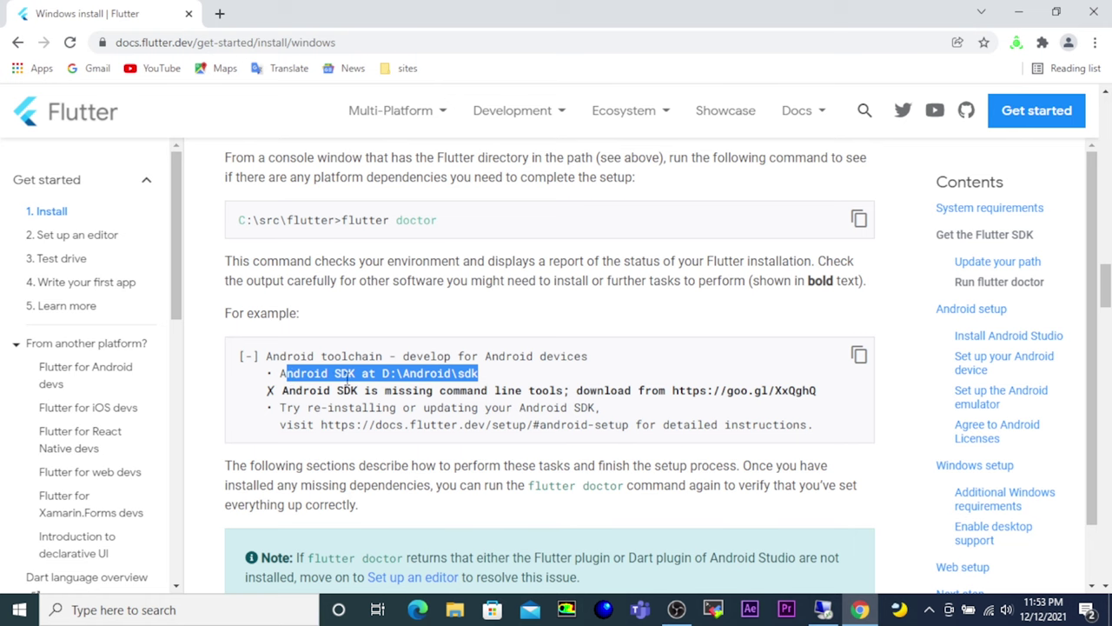
Step: Read the Flutter Windows installation guide from the flutter doctor output through the Android Studio installation instructions
{"action": "left_click_drag", "start_coordinate": [316, 390], "coordinate": [564, 390]}
{"action": "scroll", "coordinate": [560, 397], "scroll_direction": "down", "scroll_amount": 3}
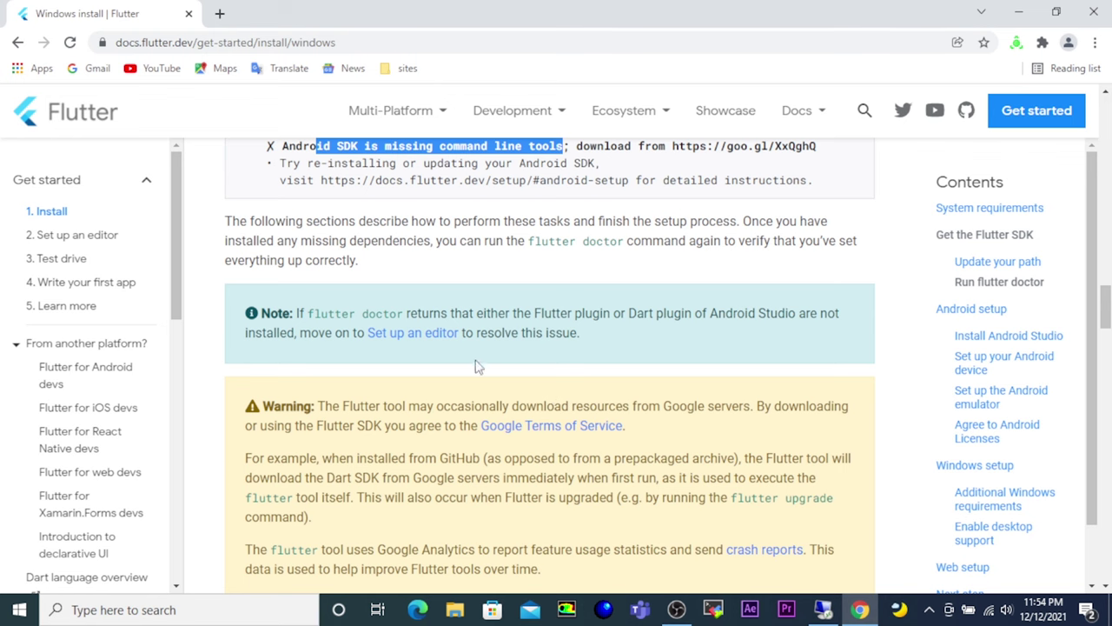
{"action": "scroll", "coordinate": [499, 402], "scroll_direction": "down", "scroll_amount": 2}
{"action": "scroll", "coordinate": [500, 402], "scroll_direction": "down", "scroll_amount": 1}
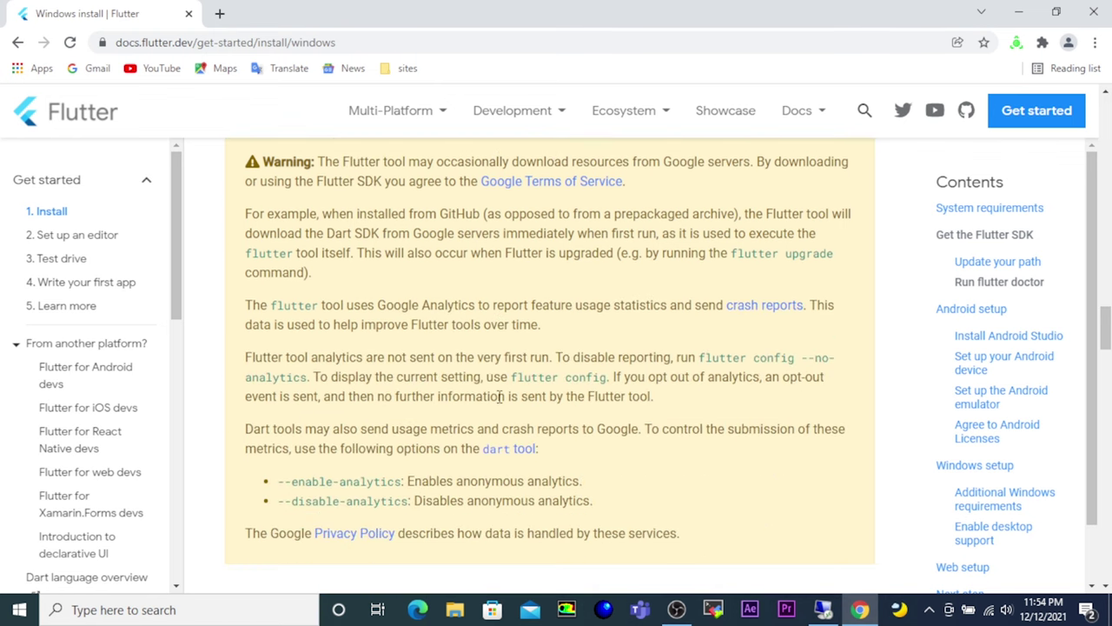
{"action": "scroll", "coordinate": [499, 400], "scroll_direction": "down", "scroll_amount": 3}
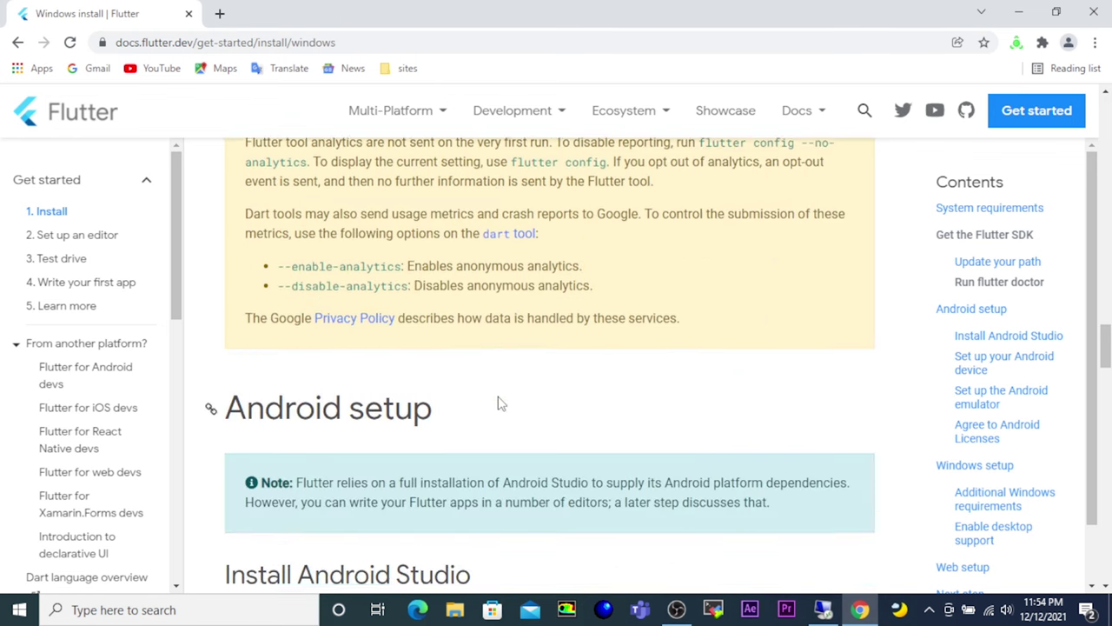
{"action": "scroll", "coordinate": [499, 398], "scroll_direction": "down", "scroll_amount": 1}
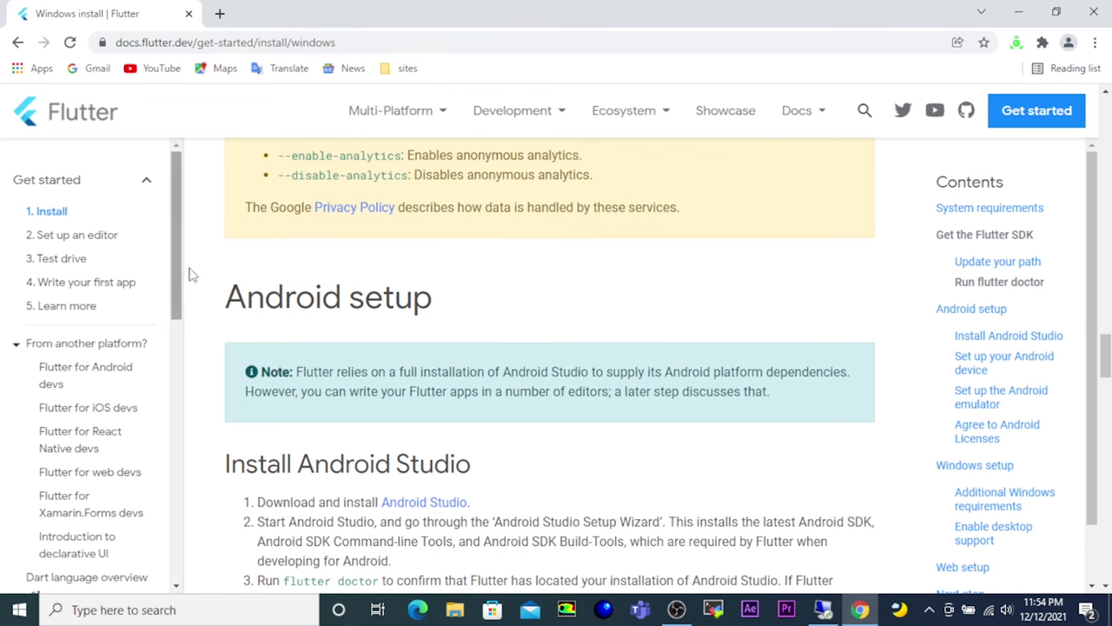
{"action": "scroll", "coordinate": [217, 286], "scroll_direction": "down", "scroll_amount": 1}
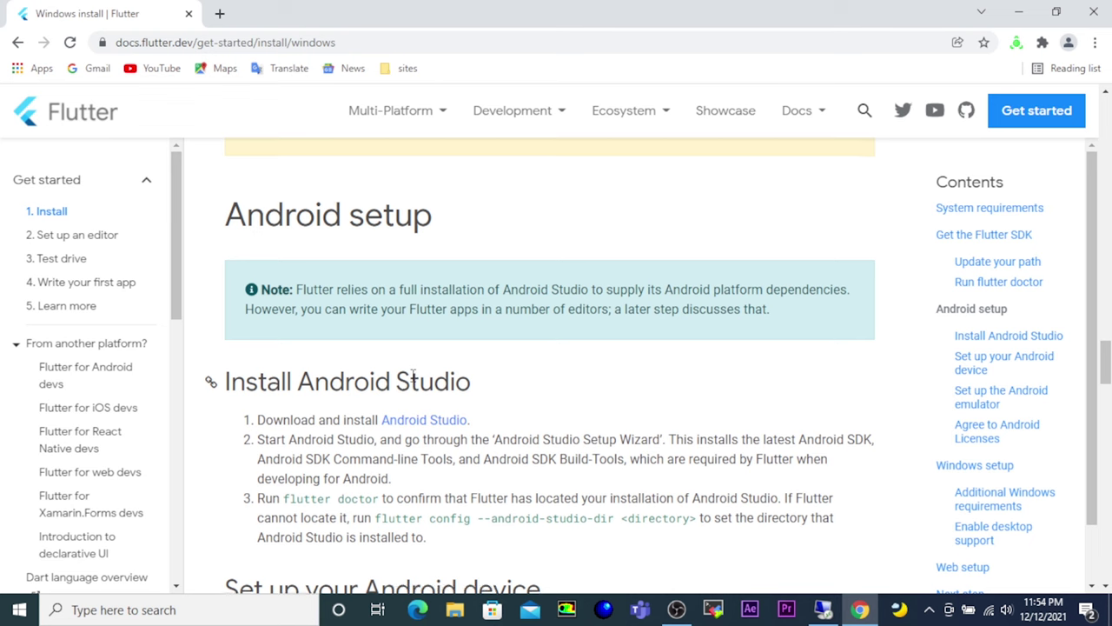
{"action": "scroll", "coordinate": [413, 375], "scroll_direction": "down", "scroll_amount": 3}
{"action": "scroll", "coordinate": [408, 371], "scroll_direction": "up", "scroll_amount": 1}
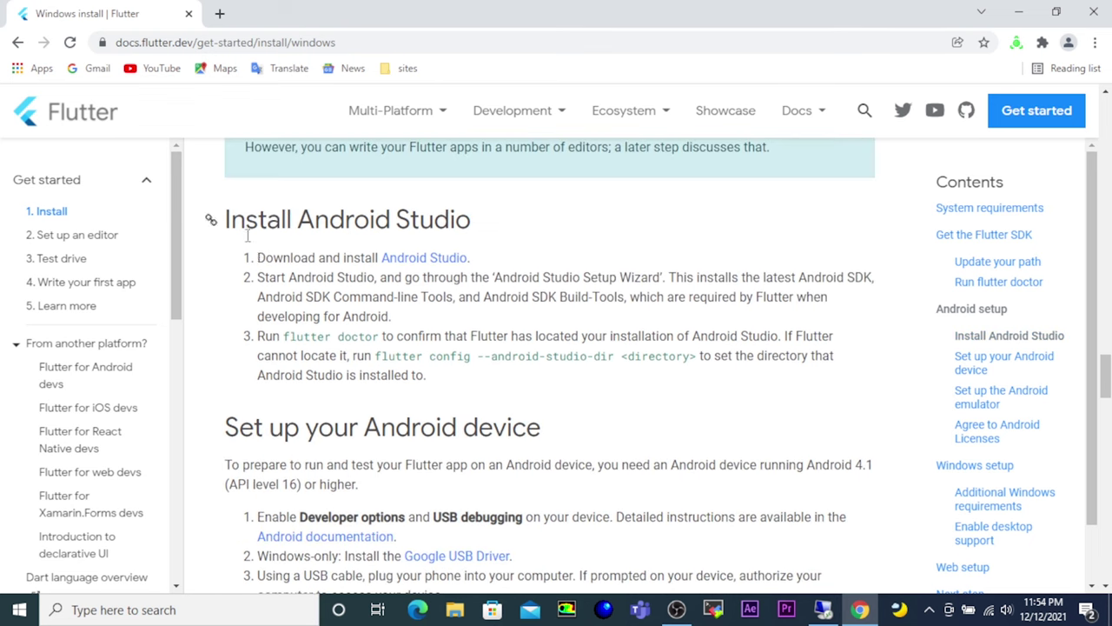
{"action": "left_click_drag", "start_coordinate": [257, 257], "coordinate": [469, 258]}
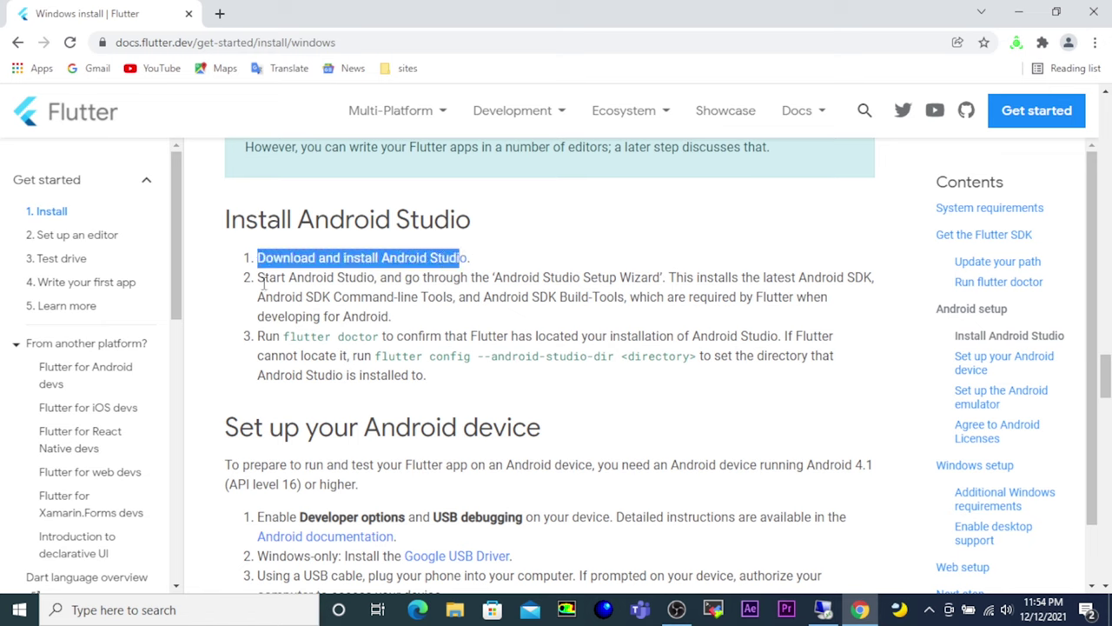
{"action": "left_click_drag", "start_coordinate": [258, 277], "coordinate": [688, 277]}
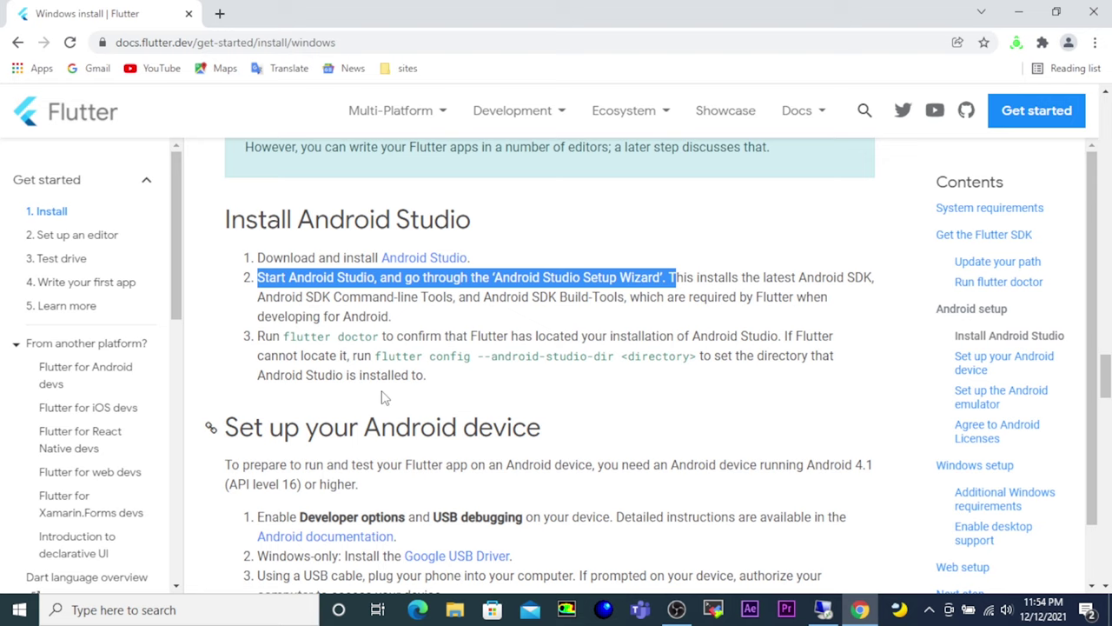
{"action": "left_click", "coordinate": [510, 238]}
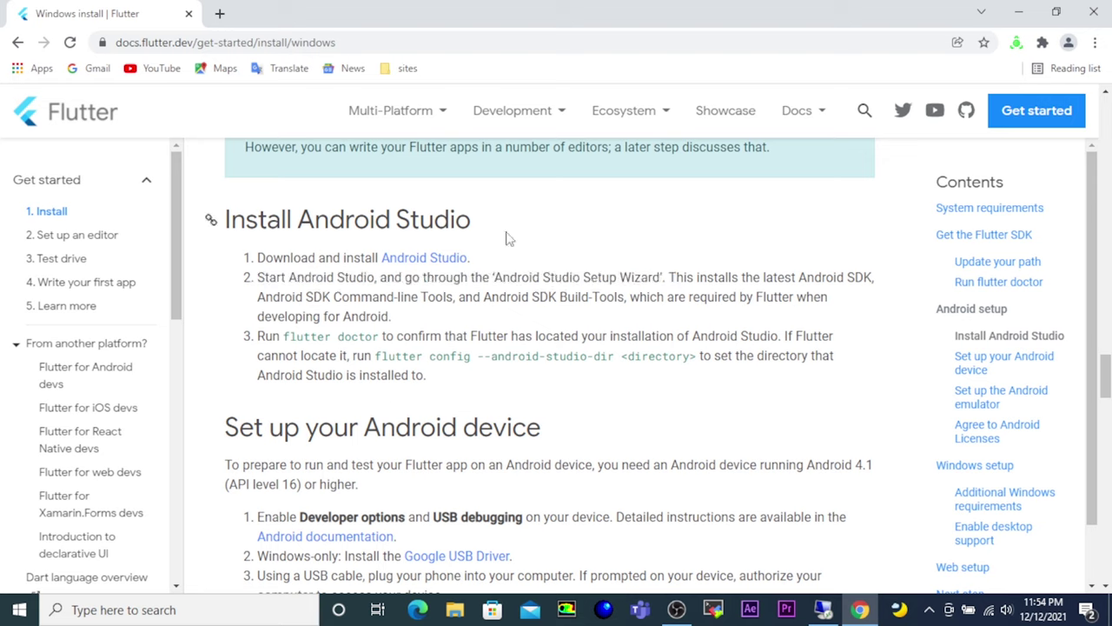
Step: Open the guide's Android Studio download link in a new tab and switch to that page
{"action": "right_click", "coordinate": [452, 259]}
{"action": "key", "text": "Escape"}
{"action": "left_click", "coordinate": [346, 19]}
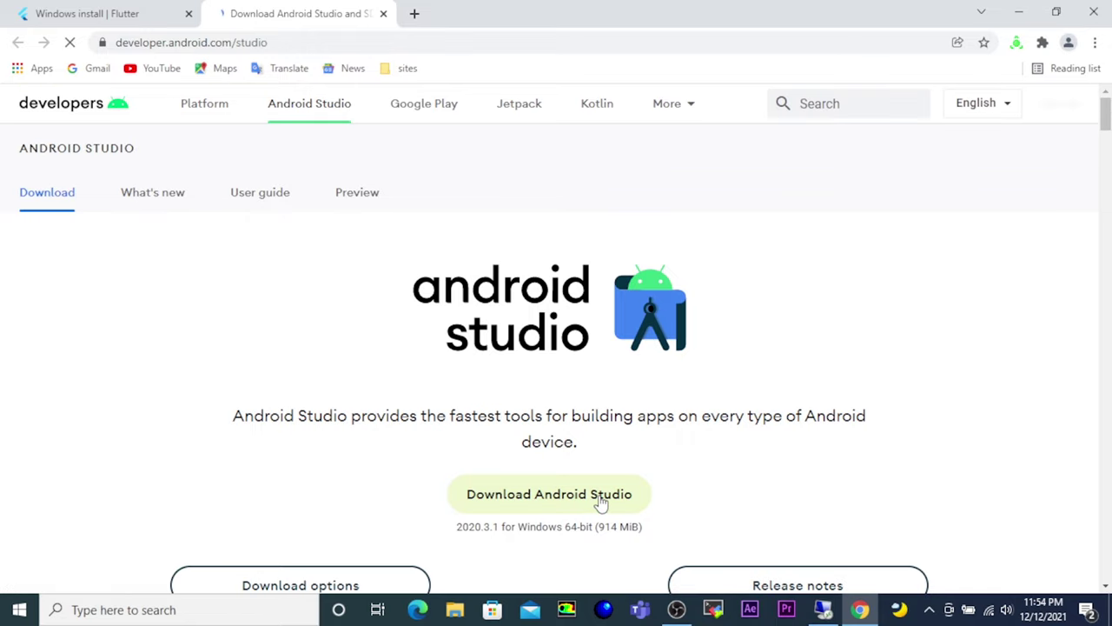
Step: Agree to the terms and conditions and download Android Studio 2020.3.1 for Windows
{"action": "left_click", "coordinate": [633, 495]}
{"action": "scroll", "coordinate": [726, 373], "scroll_direction": "down", "scroll_amount": 6}
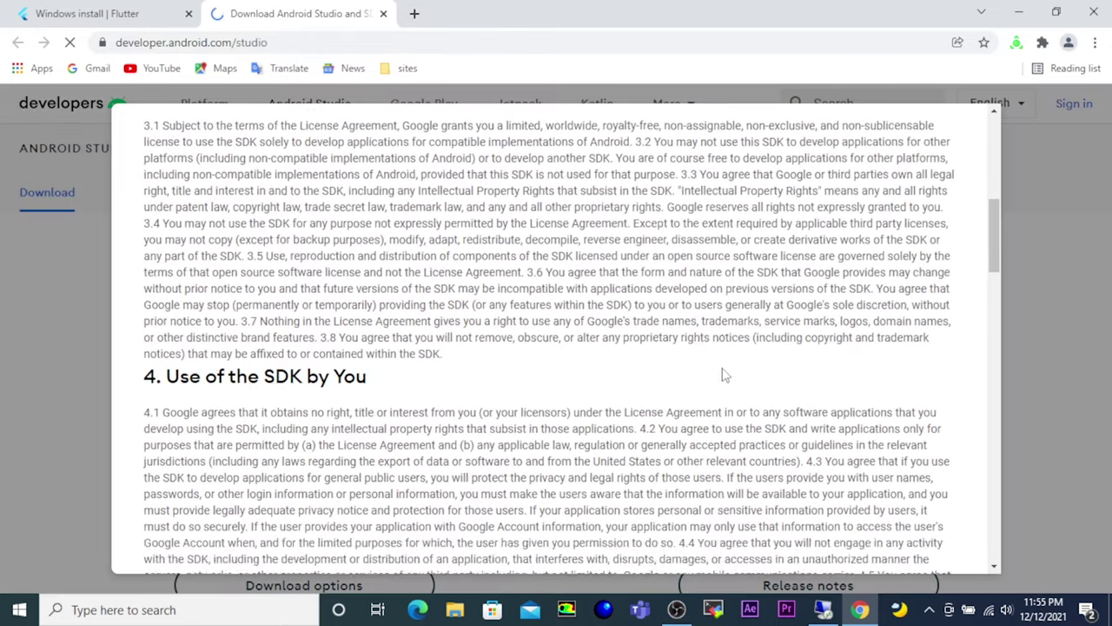
{"action": "scroll", "coordinate": [725, 374], "scroll_direction": "down", "scroll_amount": 15}
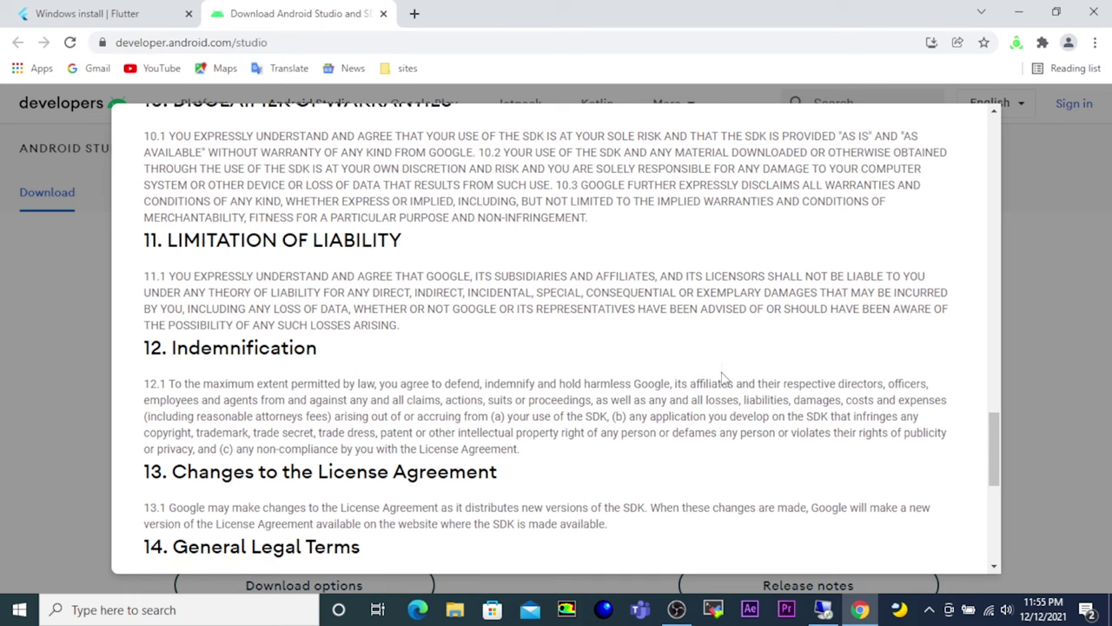
{"action": "scroll", "coordinate": [726, 379], "scroll_direction": "down", "scroll_amount": 5}
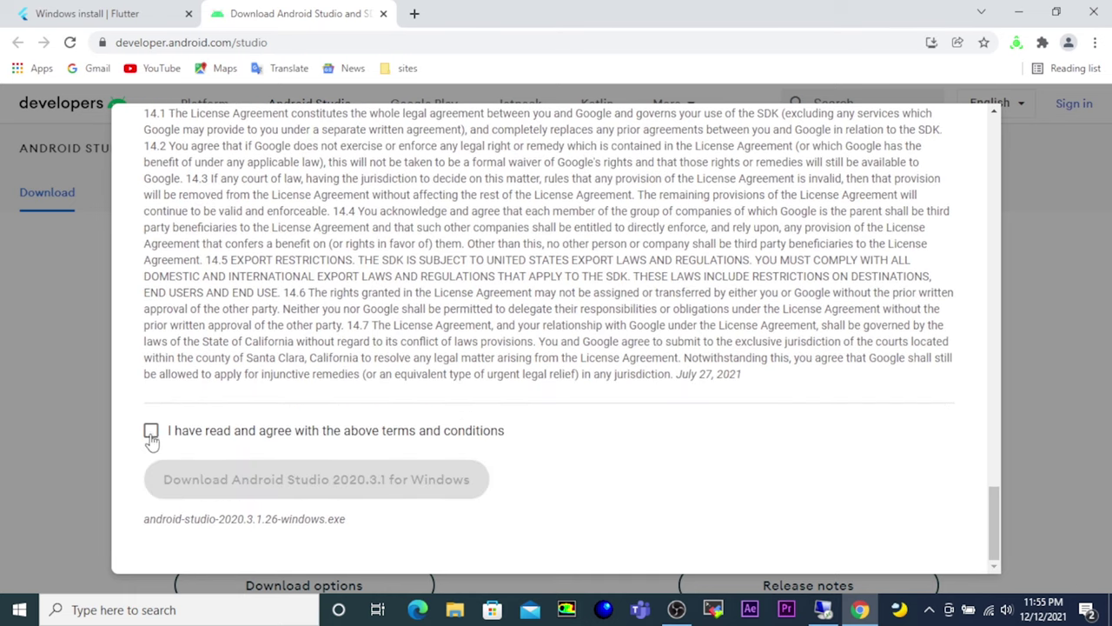
{"action": "left_click", "coordinate": [152, 431]}
{"action": "left_click", "coordinate": [307, 483]}
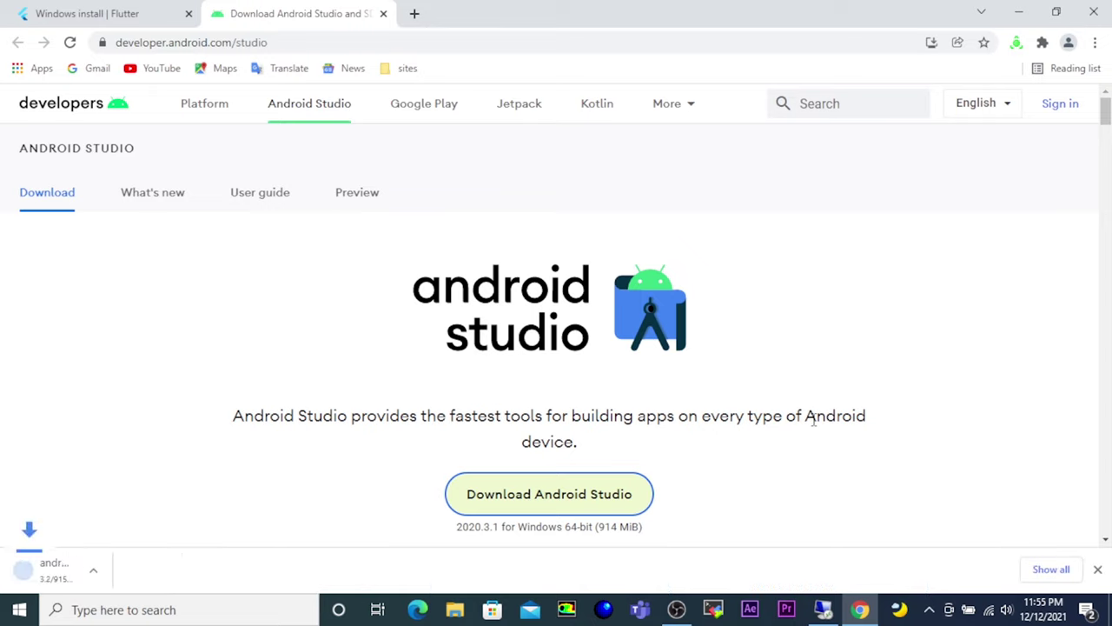
Step: Check the installer's progress in the downloads list and look over the Android Studio page, dismissing the badge notice
{"action": "left_click", "coordinate": [1047, 570]}
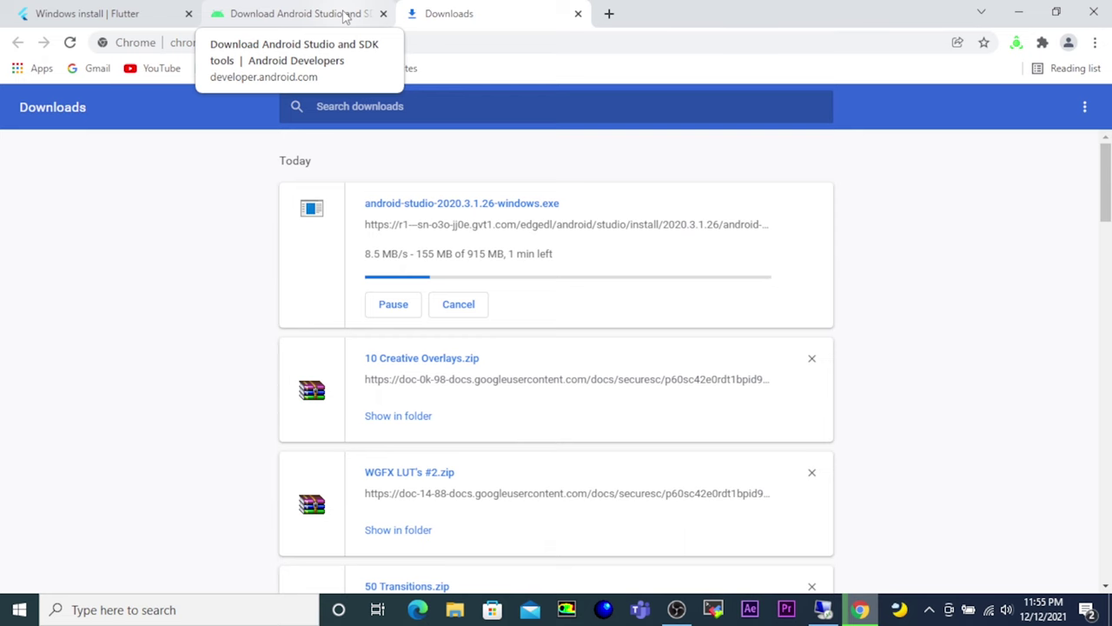
{"action": "left_click", "coordinate": [346, 17]}
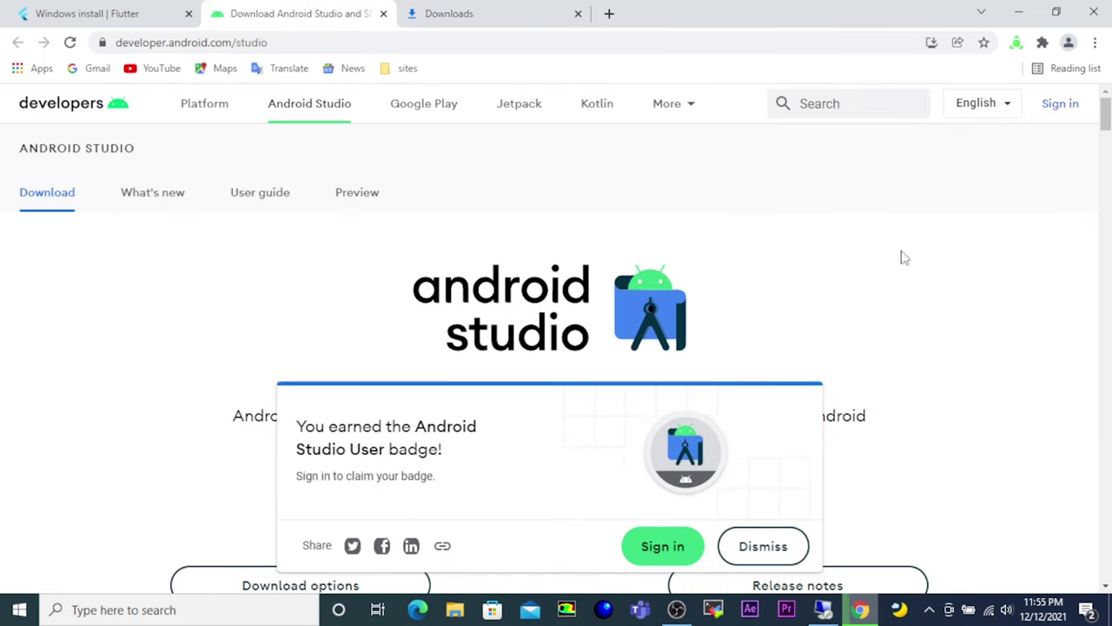
{"action": "scroll", "coordinate": [903, 257], "scroll_direction": "down", "scroll_amount": 3}
{"action": "left_click", "coordinate": [764, 541]}
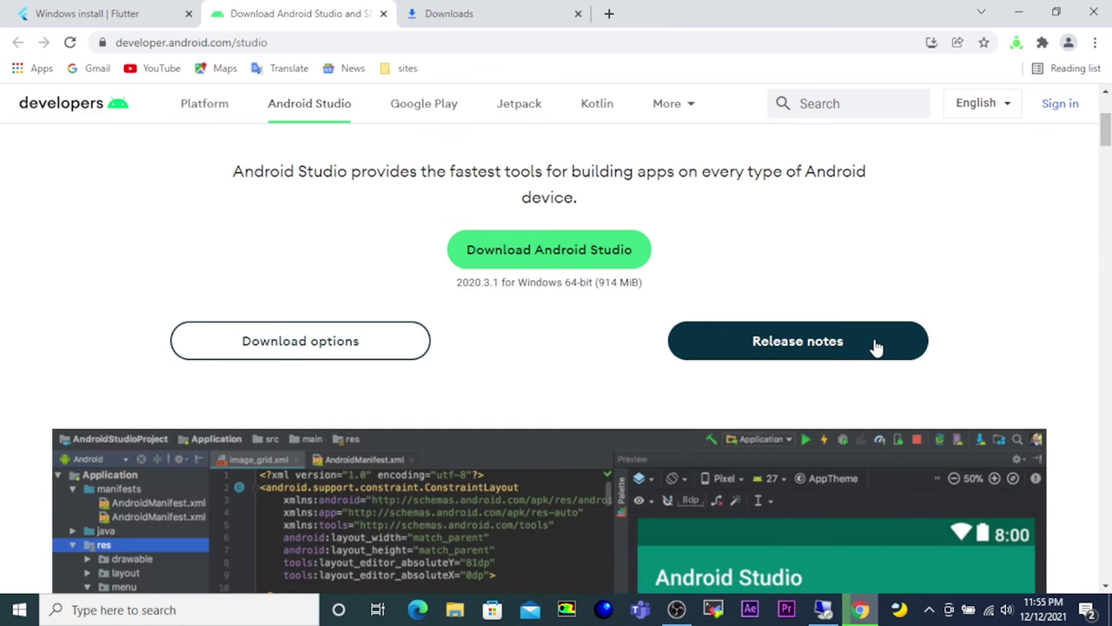
{"action": "scroll", "coordinate": [878, 343], "scroll_direction": "down", "scroll_amount": 5}
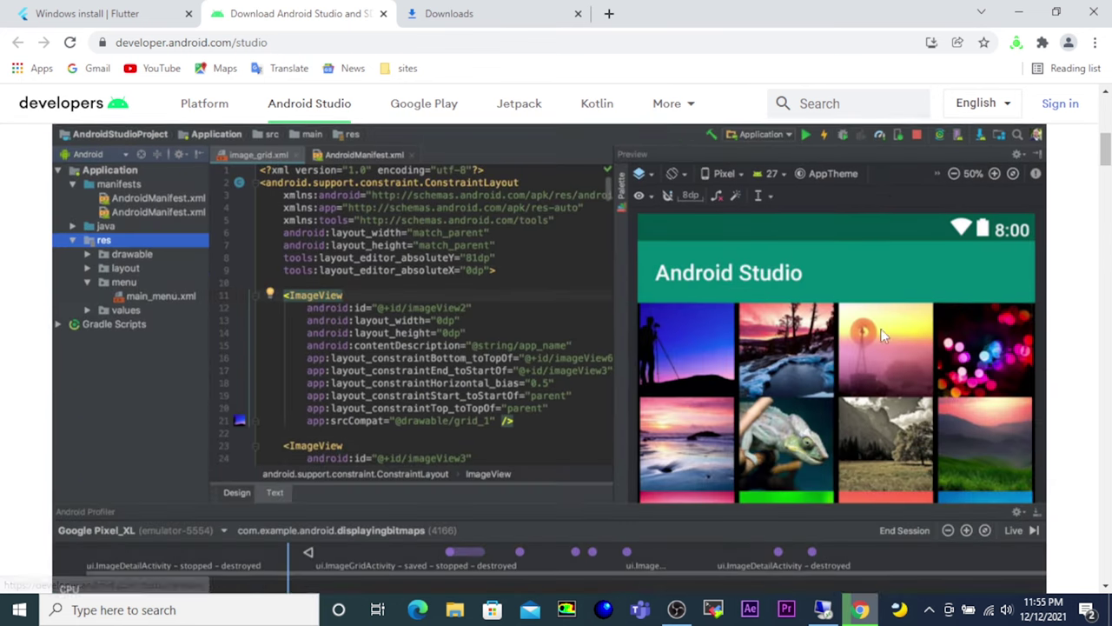
{"action": "scroll", "coordinate": [881, 336], "scroll_direction": "down", "scroll_amount": 3}
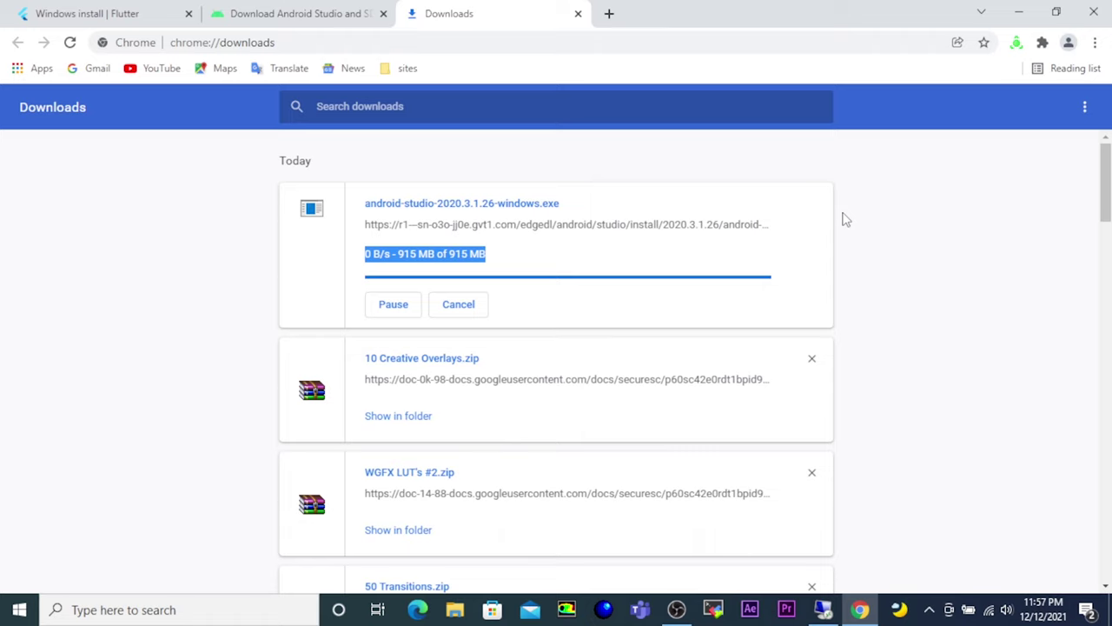
{"action": "left_click", "coordinate": [848, 267]}
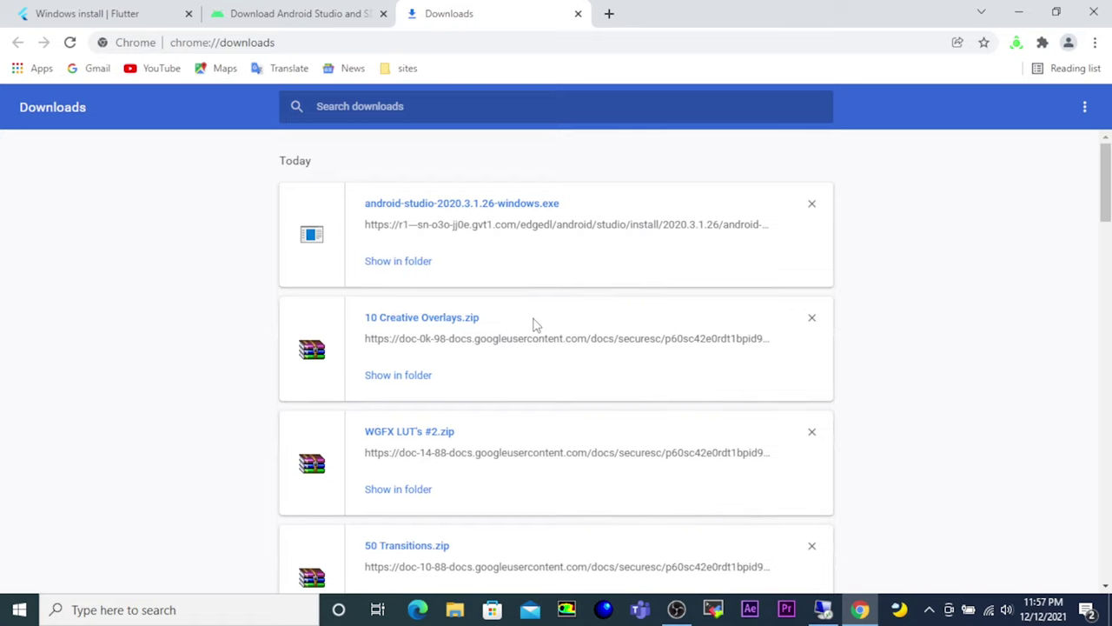
Step: Show the downloaded android-studio-2020.3.1.26-windows.exe in its folder and run it as administrator
{"action": "left_click", "coordinate": [413, 265]}
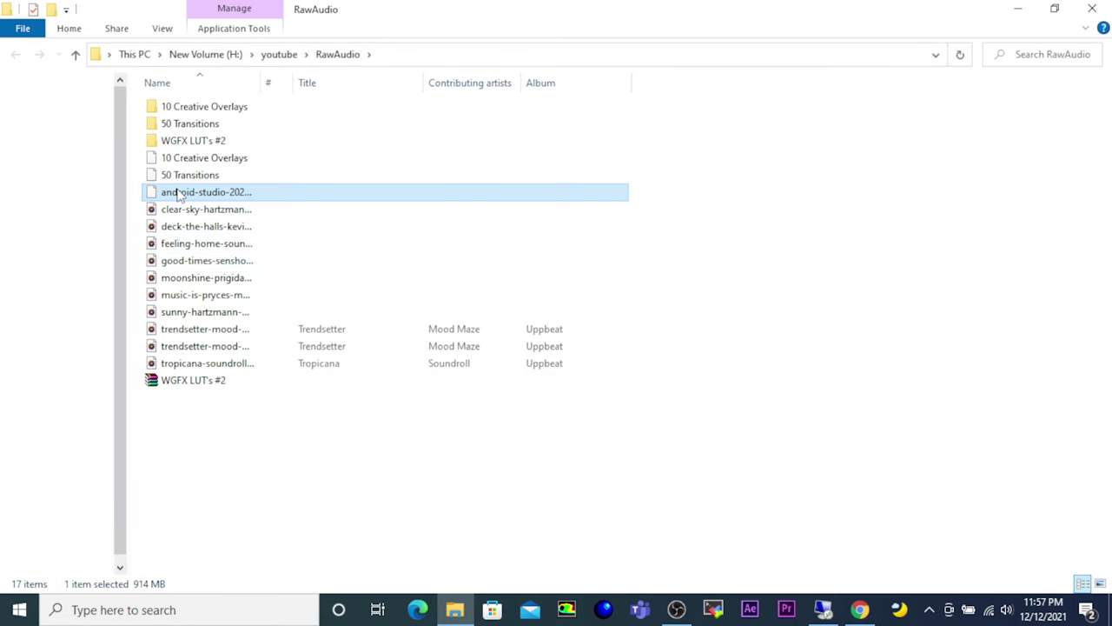
{"action": "double_click", "coordinate": [176, 192]}
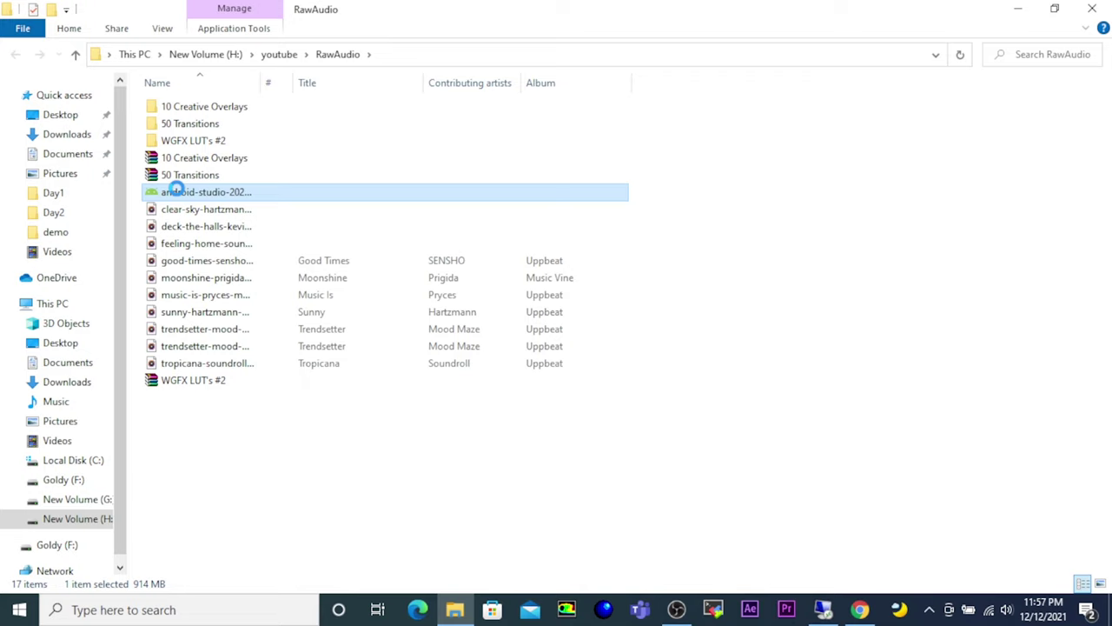
{"action": "right_click", "coordinate": [176, 190]}
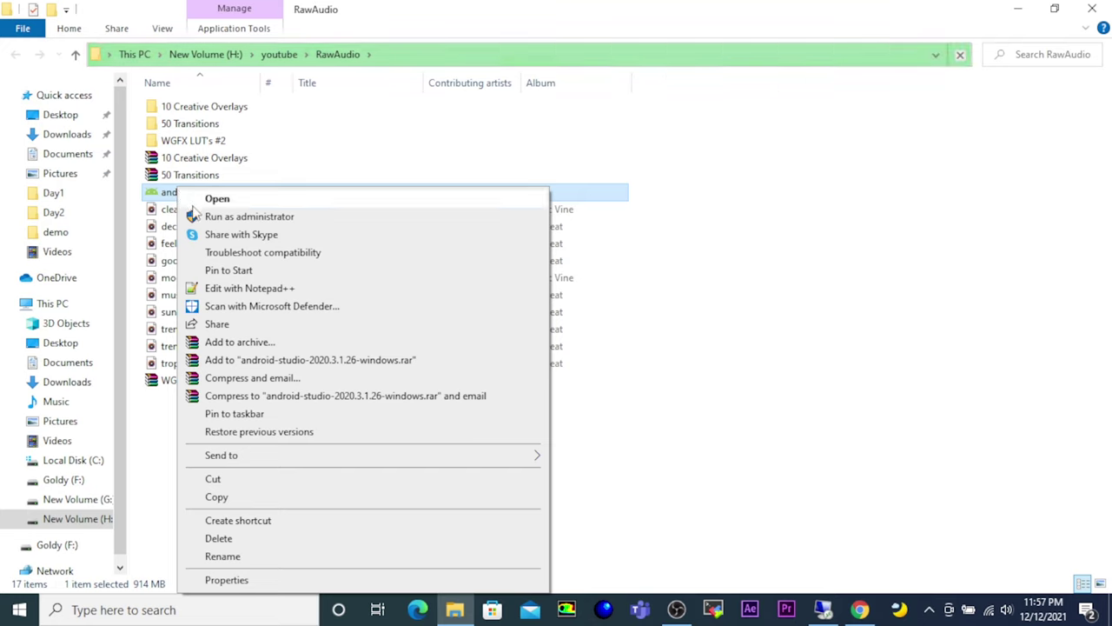
{"action": "left_click", "coordinate": [237, 217]}
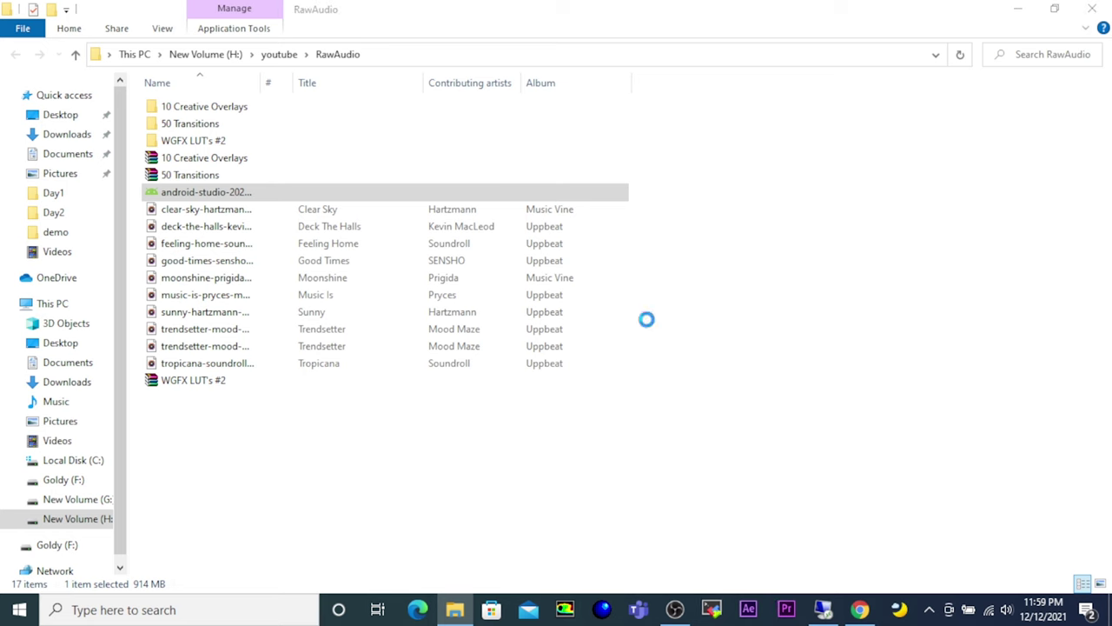
Step: Install Android Studio with the Android Virtual Device component, the default location and the Android Studio Start Menu folder
{"action": "left_click", "coordinate": [674, 439]}
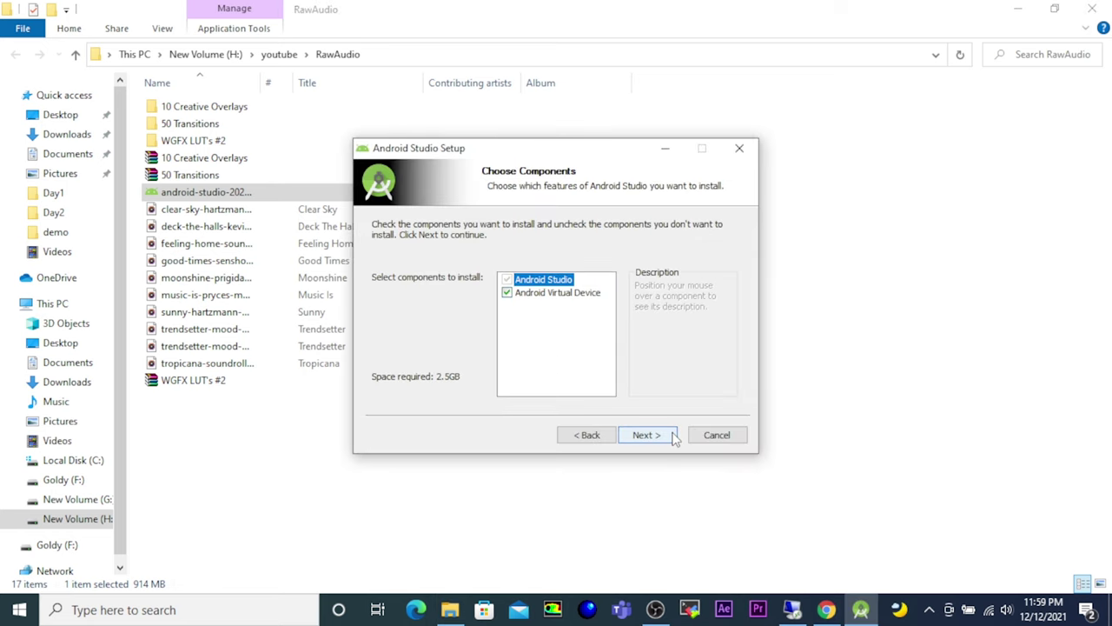
{"action": "left_click", "coordinate": [644, 435]}
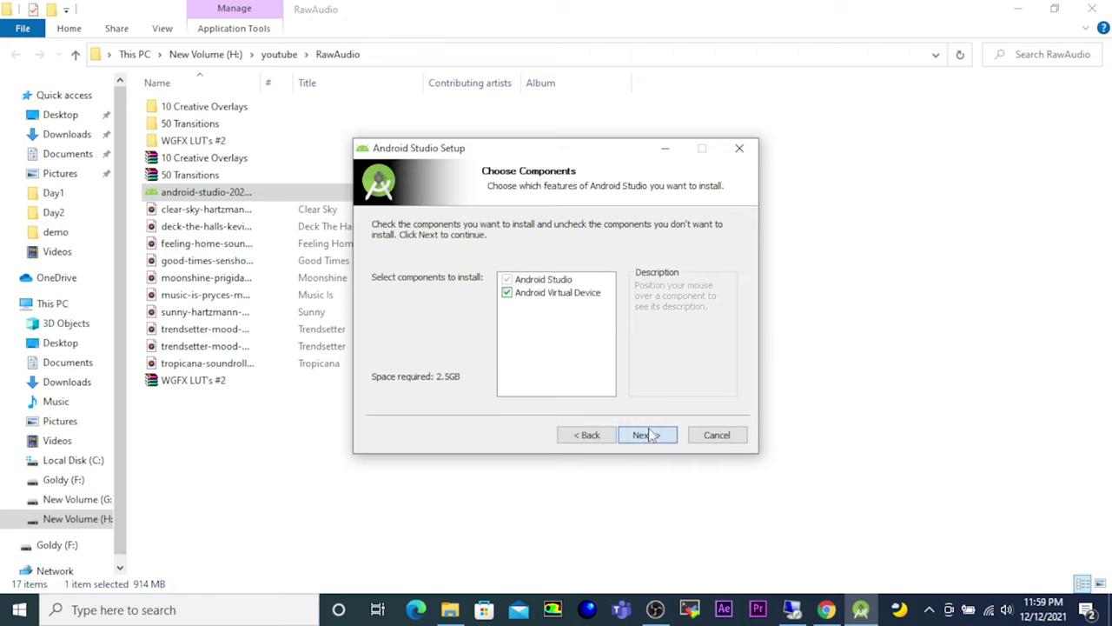
{"action": "left_click", "coordinate": [649, 434]}
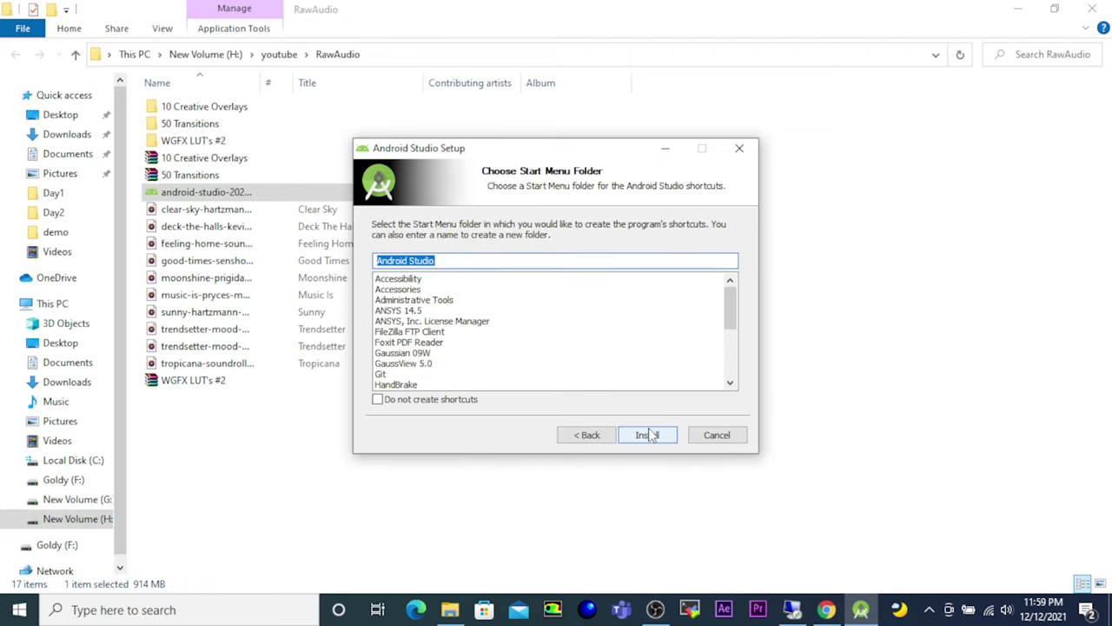
{"action": "left_click", "coordinate": [647, 434]}
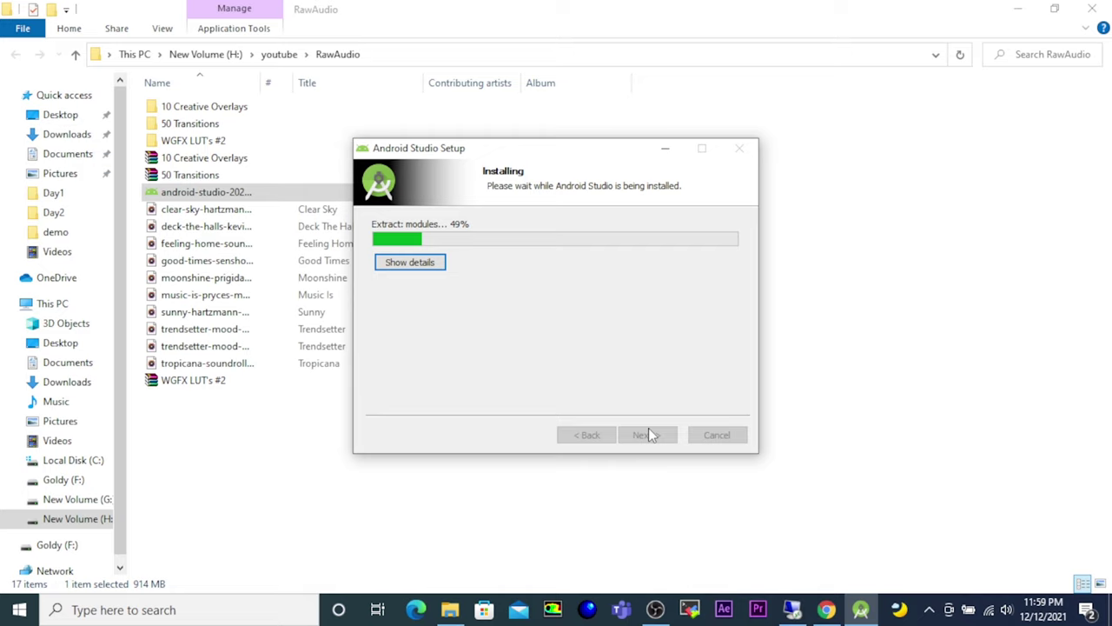
Step: Show the installation details and finish the setup with Start Android Studio unchecked
{"action": "left_click", "coordinate": [440, 268]}
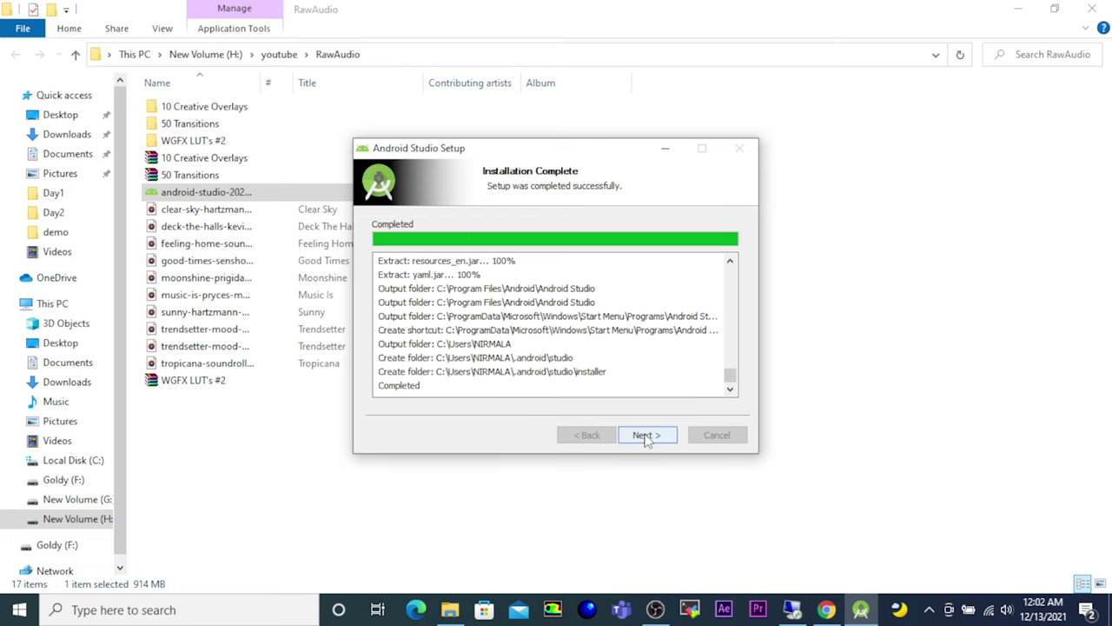
{"action": "left_click", "coordinate": [646, 436]}
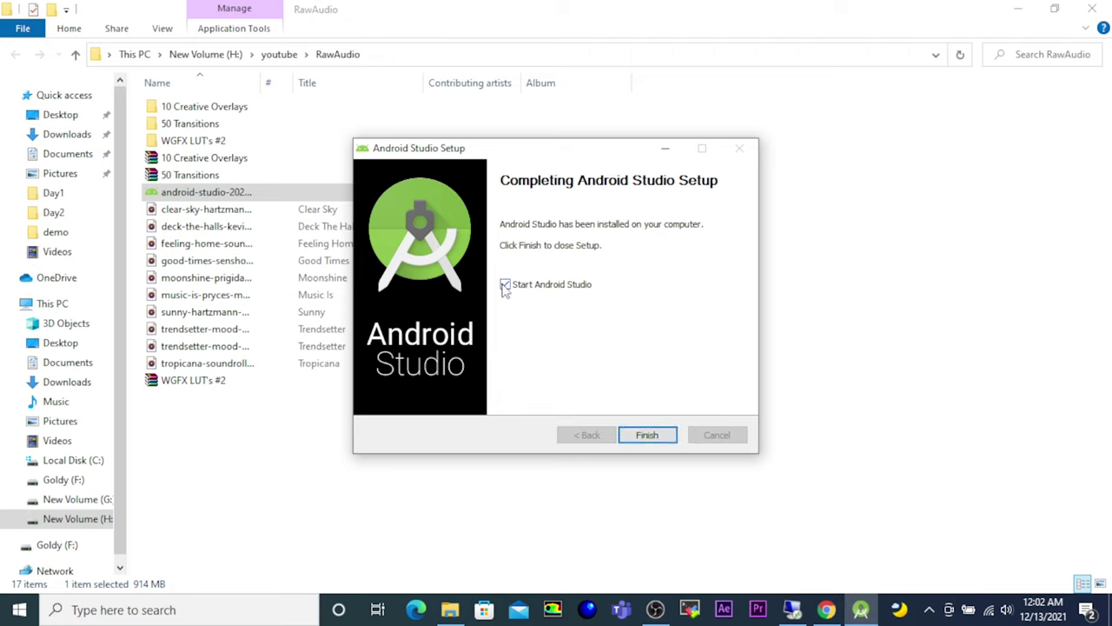
{"action": "left_click", "coordinate": [504, 284]}
{"action": "left_click", "coordinate": [643, 435]}
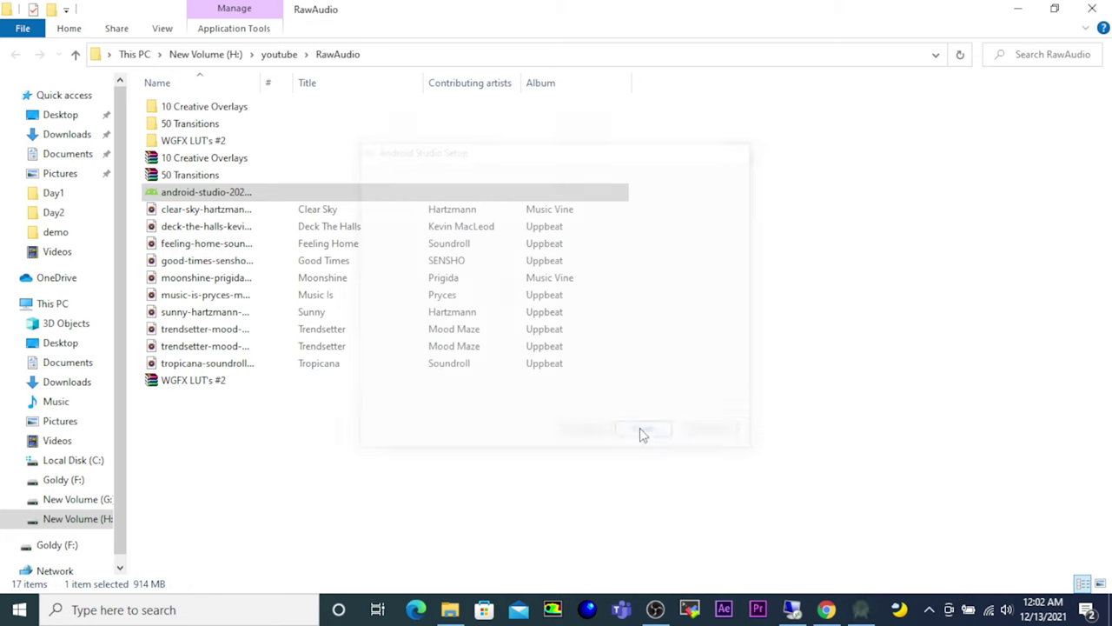
Step: Close the installer's folder window, minimize the browser, and launch Android Studio from its Start Menu folder
{"action": "left_click", "coordinate": [1091, 10]}
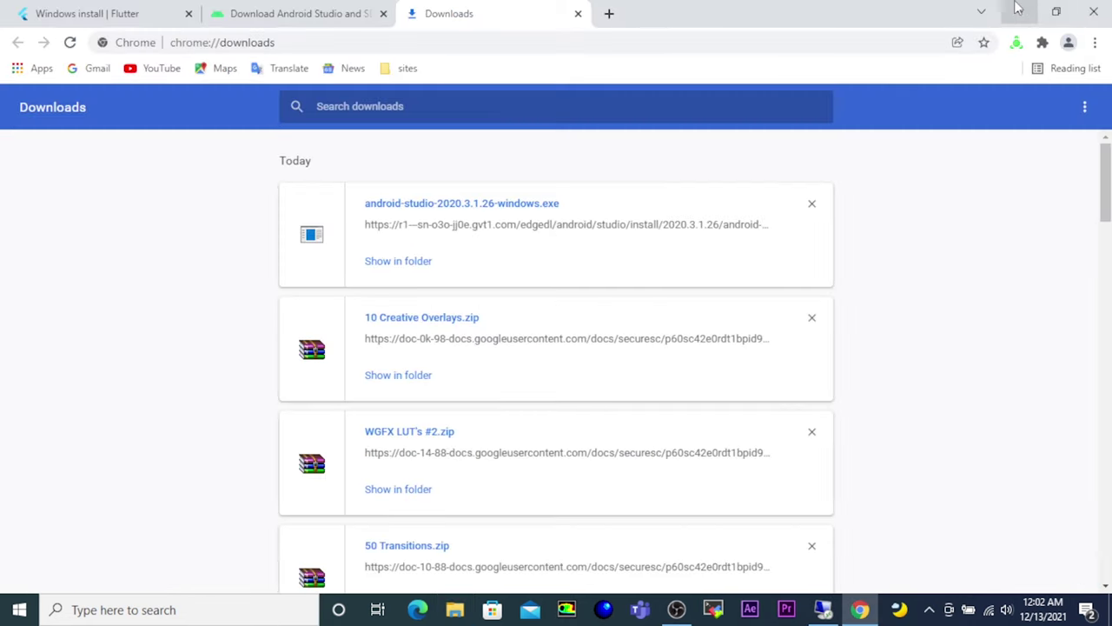
{"action": "left_click", "coordinate": [1022, 13]}
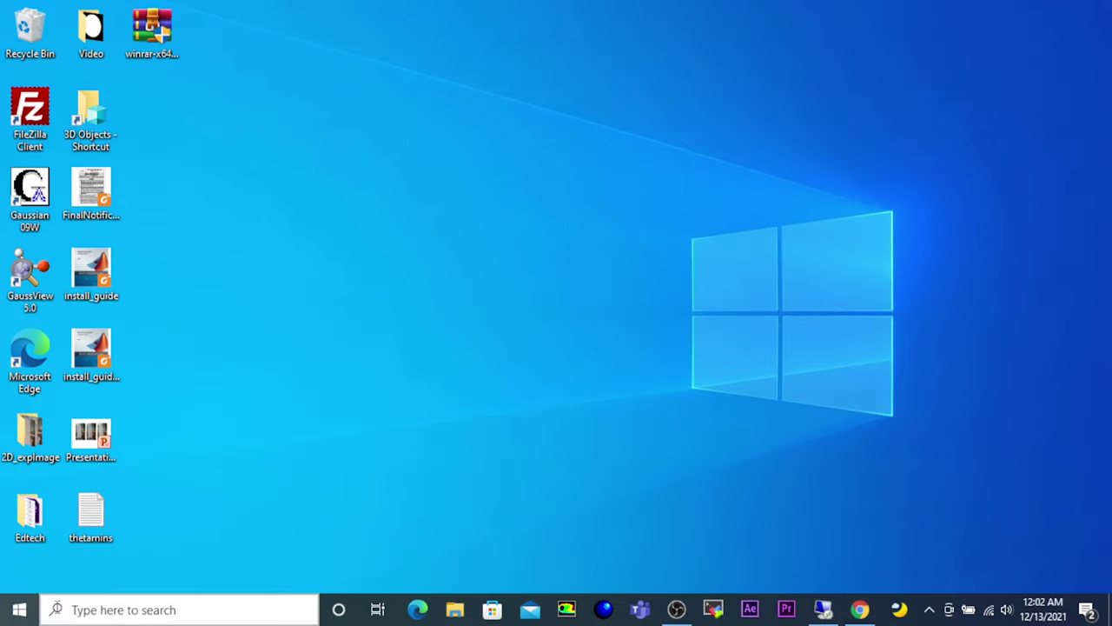
{"action": "left_click", "coordinate": [20, 610]}
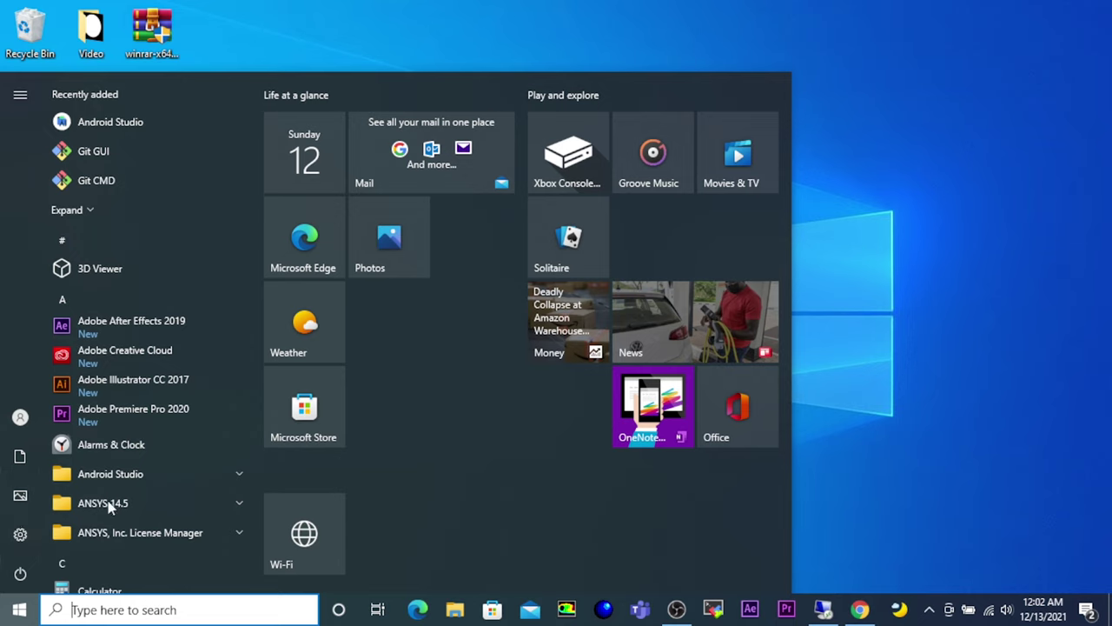
{"action": "left_click", "coordinate": [240, 479]}
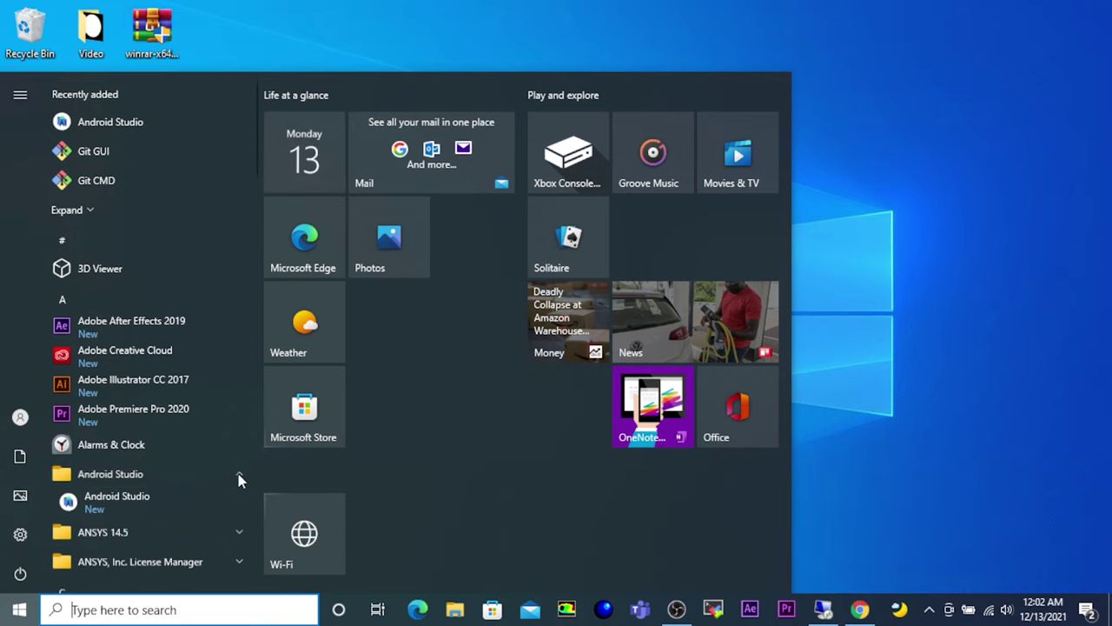
{"action": "left_click", "coordinate": [132, 502]}
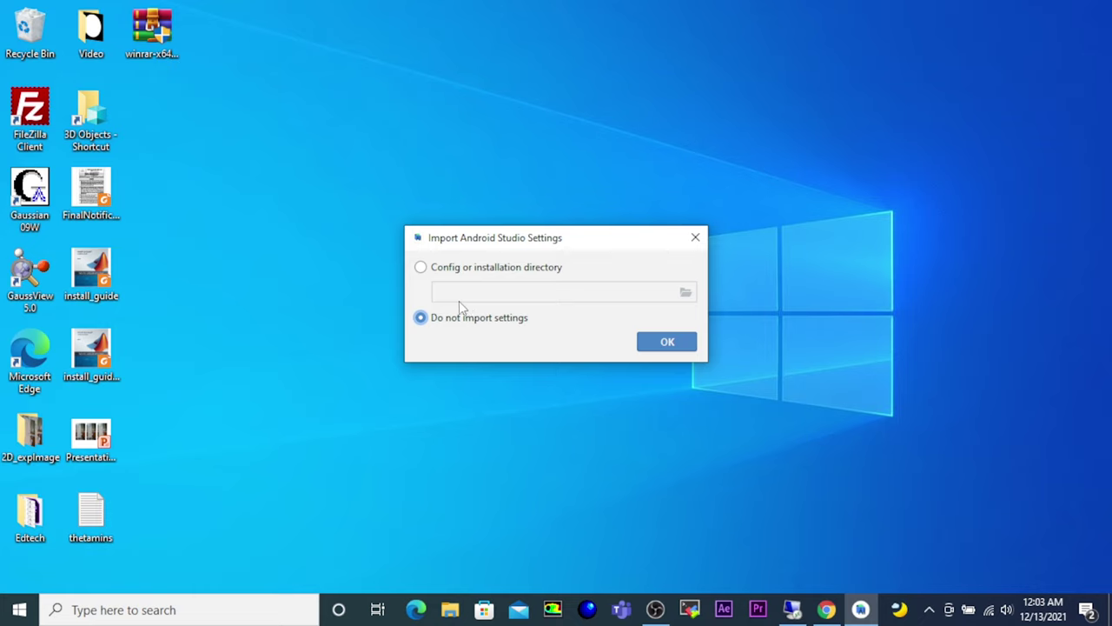
{"action": "left_click", "coordinate": [421, 268]}
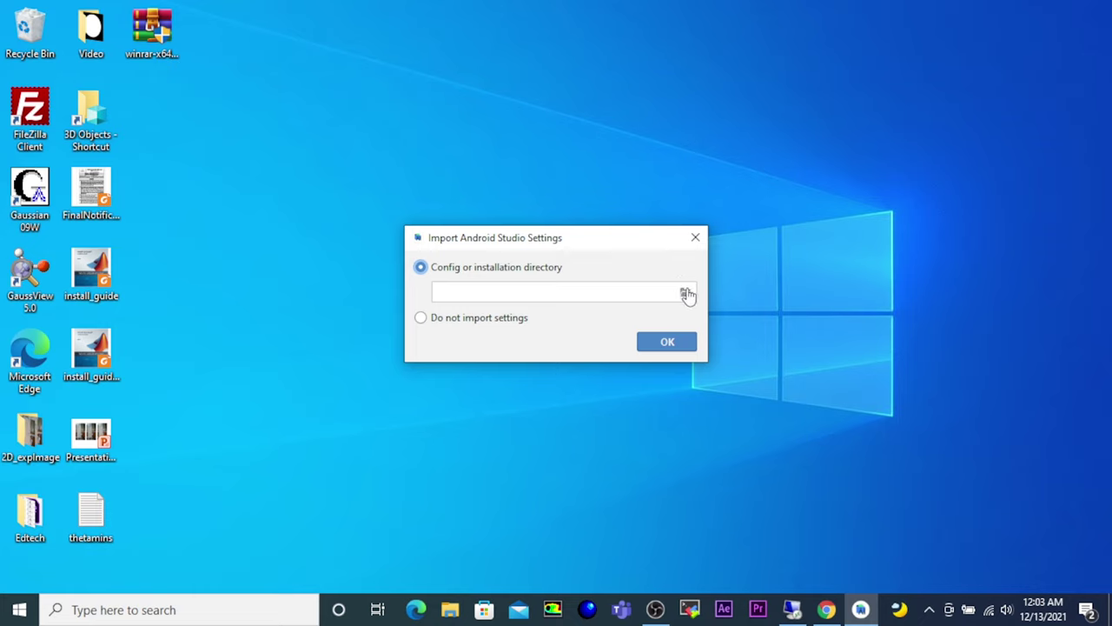
{"action": "left_click", "coordinate": [687, 295]}
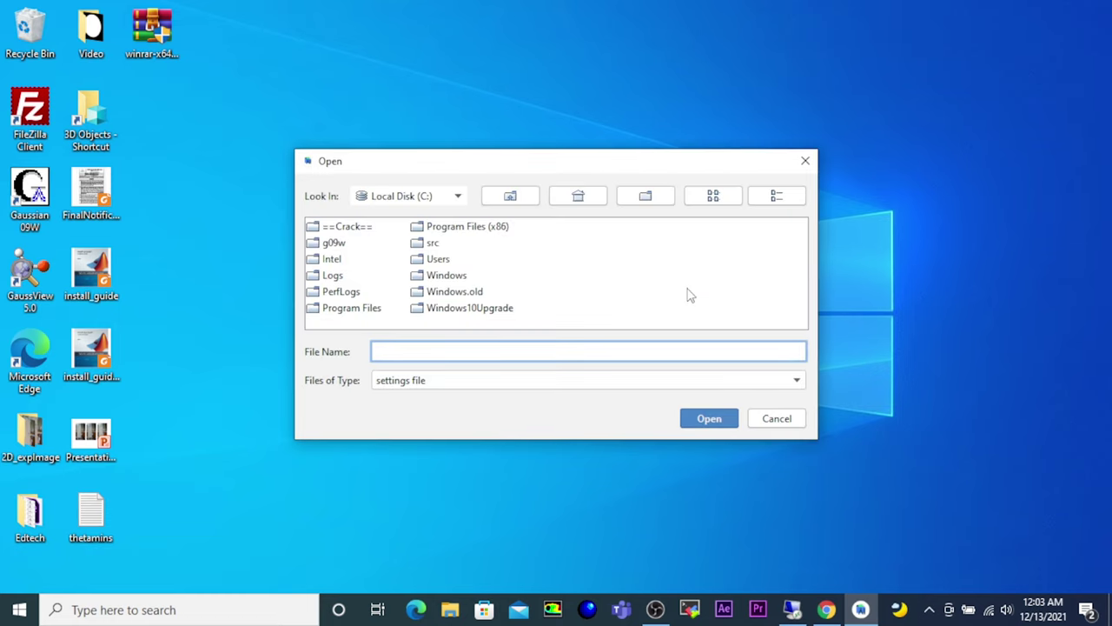
{"action": "left_click", "coordinate": [768, 419]}
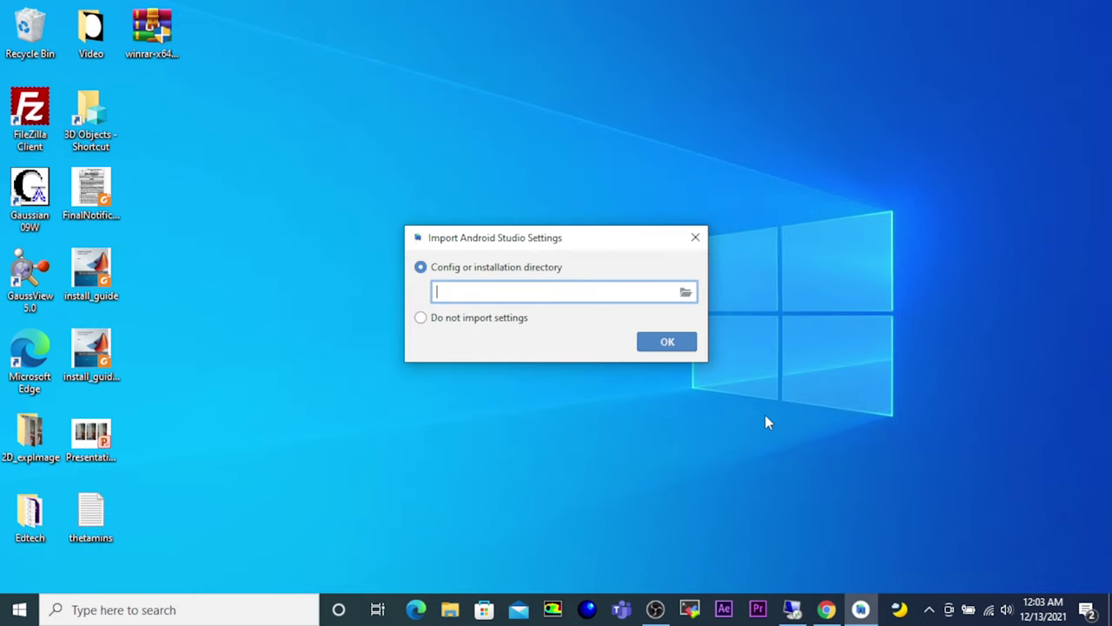
Step: Start without importing any settings and decline sending usage statistics to Google
{"action": "left_click", "coordinate": [518, 319]}
{"action": "left_click", "coordinate": [666, 341]}
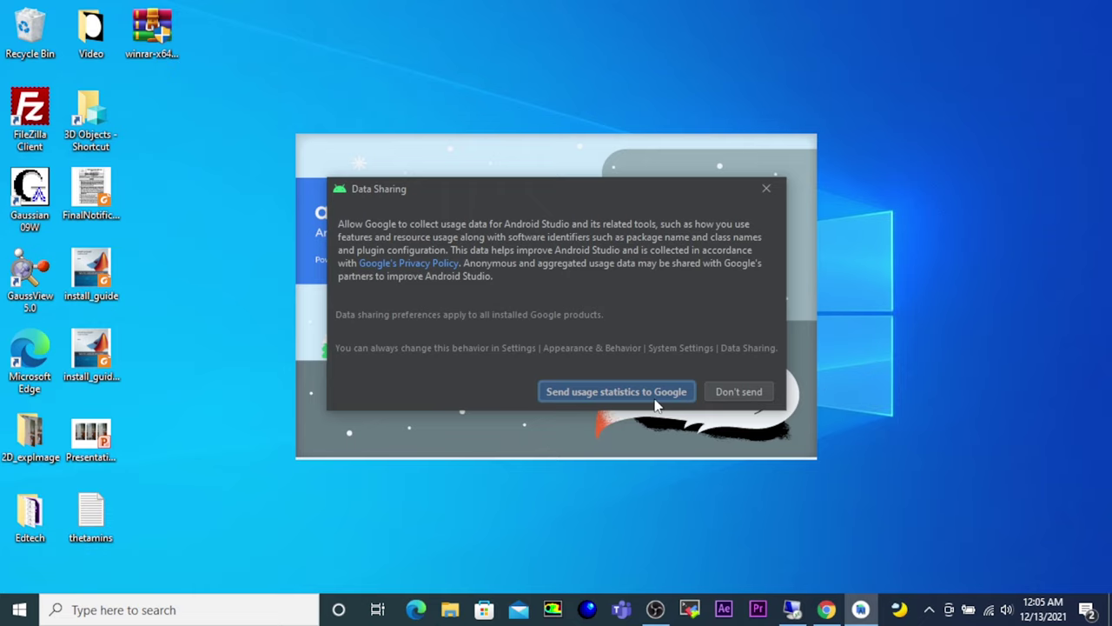
{"action": "left_click", "coordinate": [735, 391]}
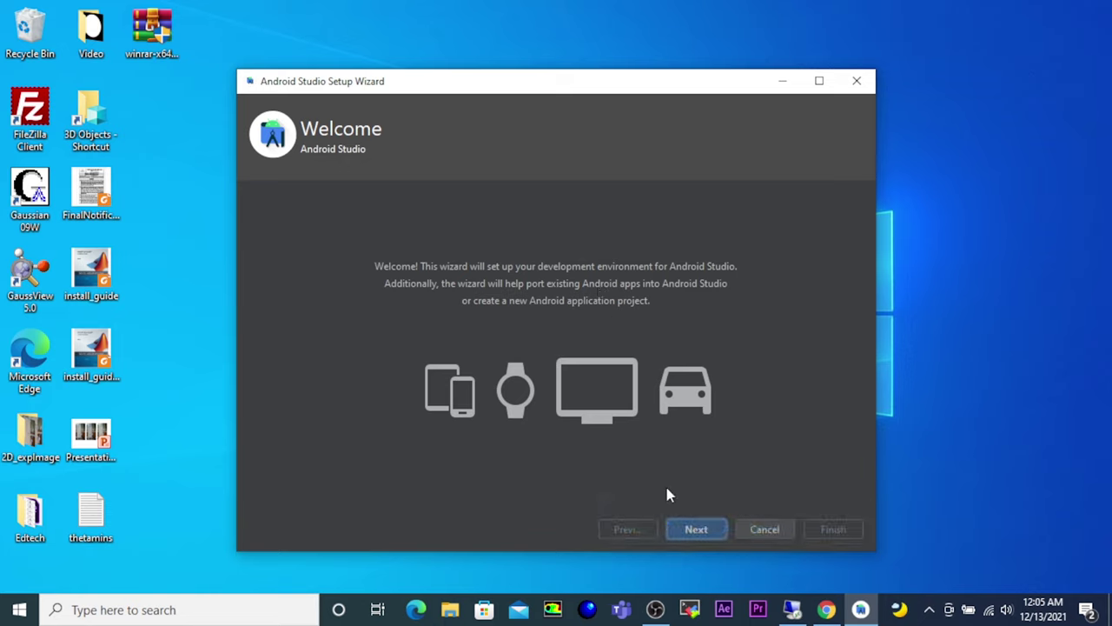
Step: Choose the Custom install type and accept C:\Program Files\Android\Android Studio\jre as the default JDK location
{"action": "left_click", "coordinate": [689, 530]}
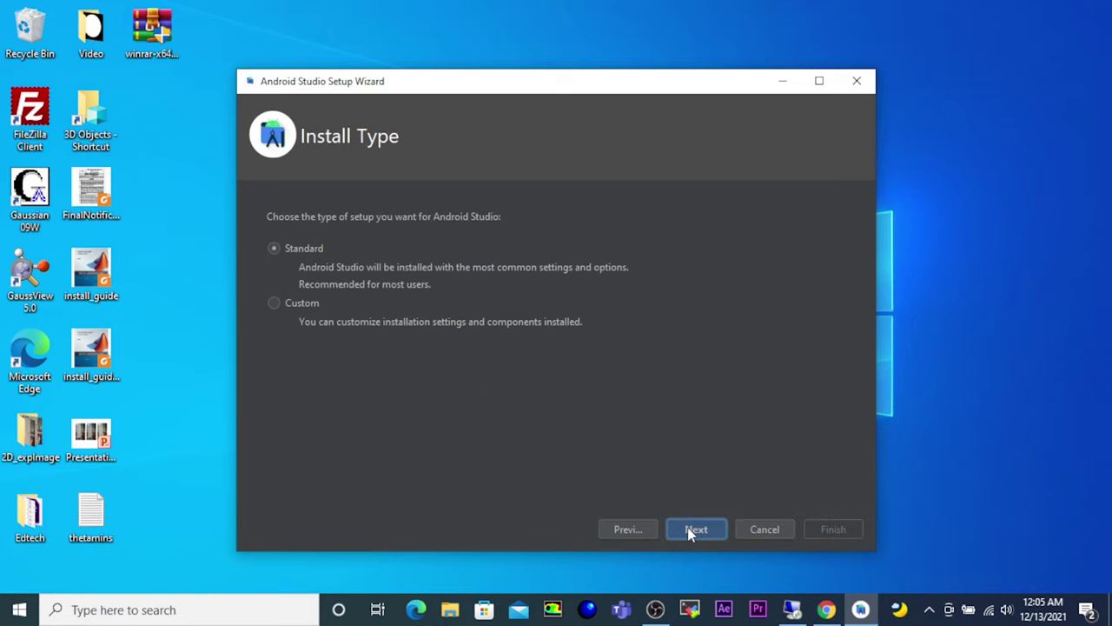
{"action": "left_click", "coordinate": [311, 304]}
{"action": "left_click", "coordinate": [695, 529]}
{"action": "left_click", "coordinate": [690, 531]}
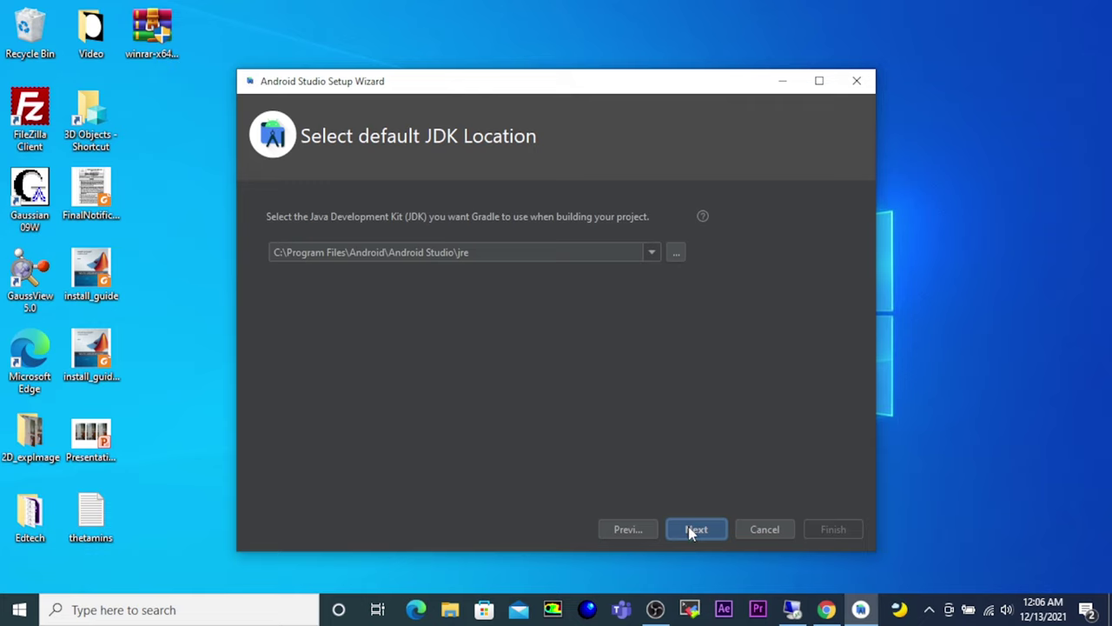
{"action": "left_click", "coordinate": [695, 529]}
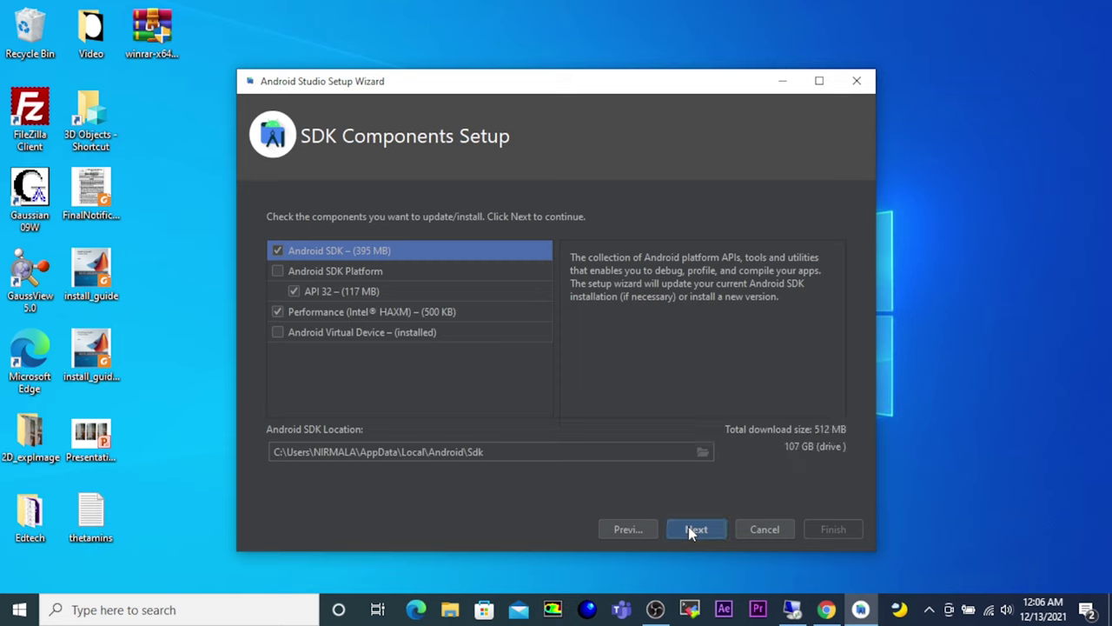
Step: Accept the preselected SDK components and 1,024 MiB emulator RAM allocation, and start the component download after checking the settings summary
{"action": "left_click", "coordinate": [695, 529]}
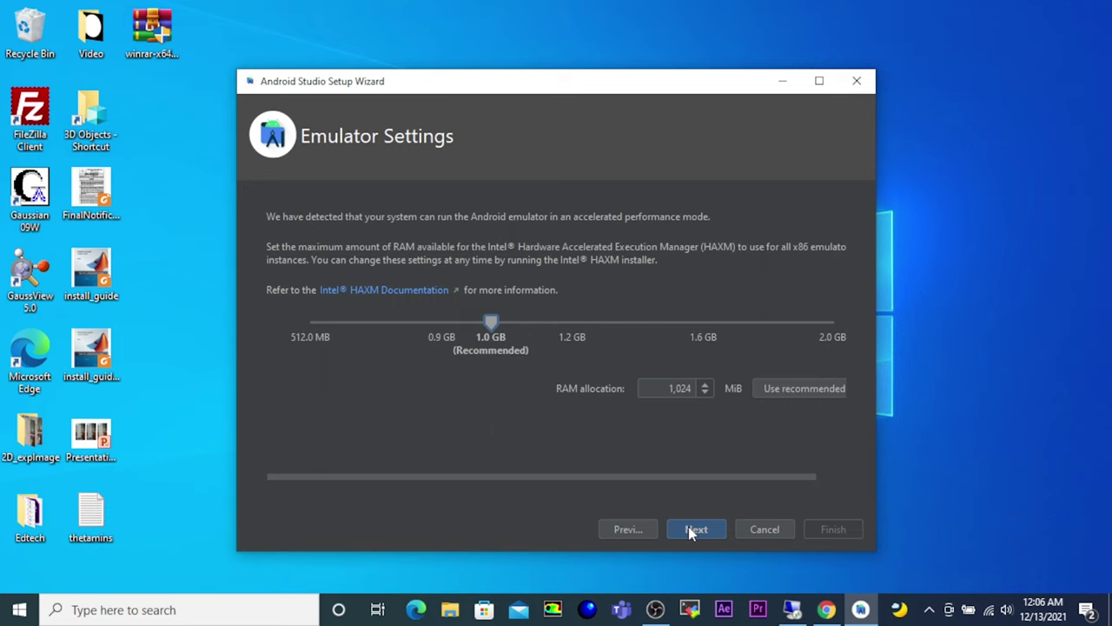
{"action": "left_click", "coordinate": [693, 530]}
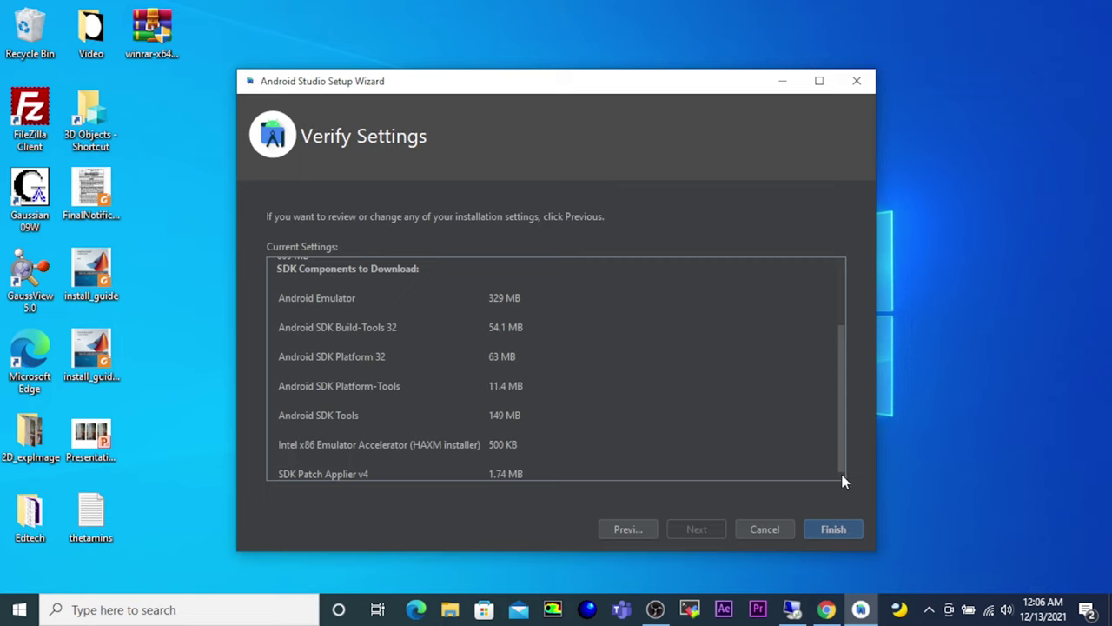
{"action": "scroll", "coordinate": [843, 481], "scroll_direction": "down", "scroll_amount": 1}
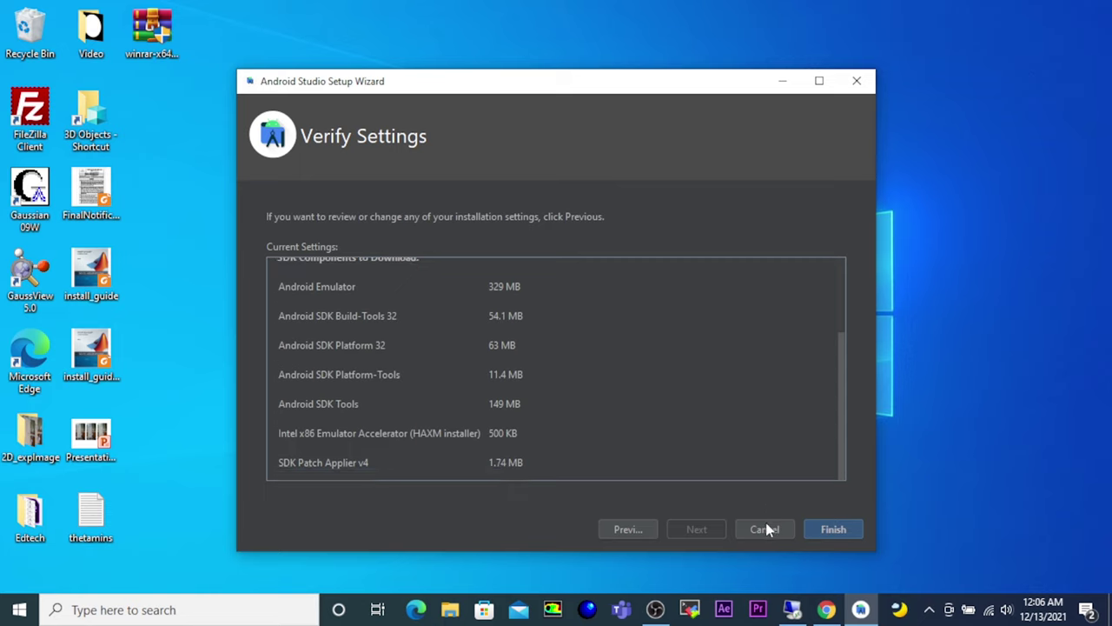
{"action": "left_click", "coordinate": [832, 533]}
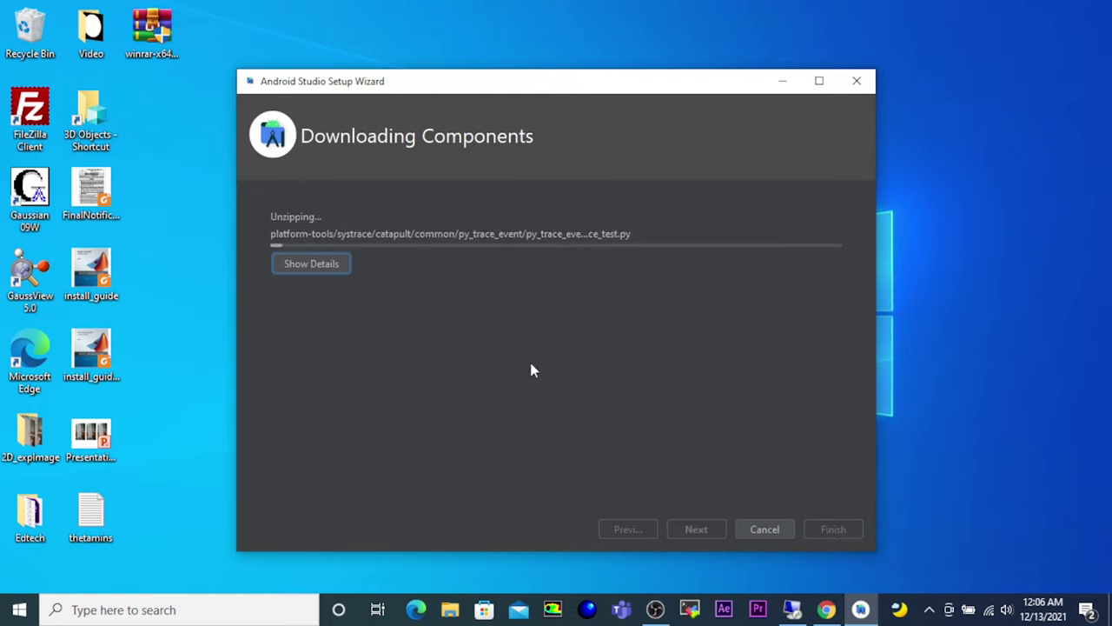
Step: Show the component download details, look through the log, and finish the setup wizard
{"action": "left_click", "coordinate": [295, 266]}
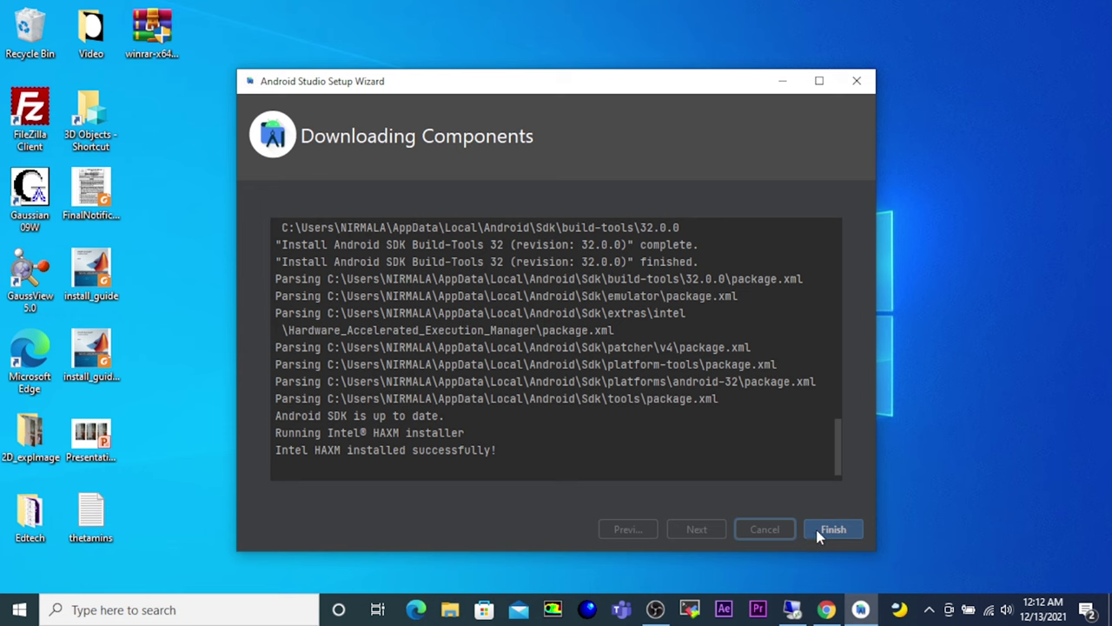
{"action": "scroll", "coordinate": [809, 451], "scroll_direction": "up", "scroll_amount": 4}
{"action": "scroll", "coordinate": [821, 452], "scroll_direction": "down", "scroll_amount": 4}
{"action": "left_click", "coordinate": [822, 529]}
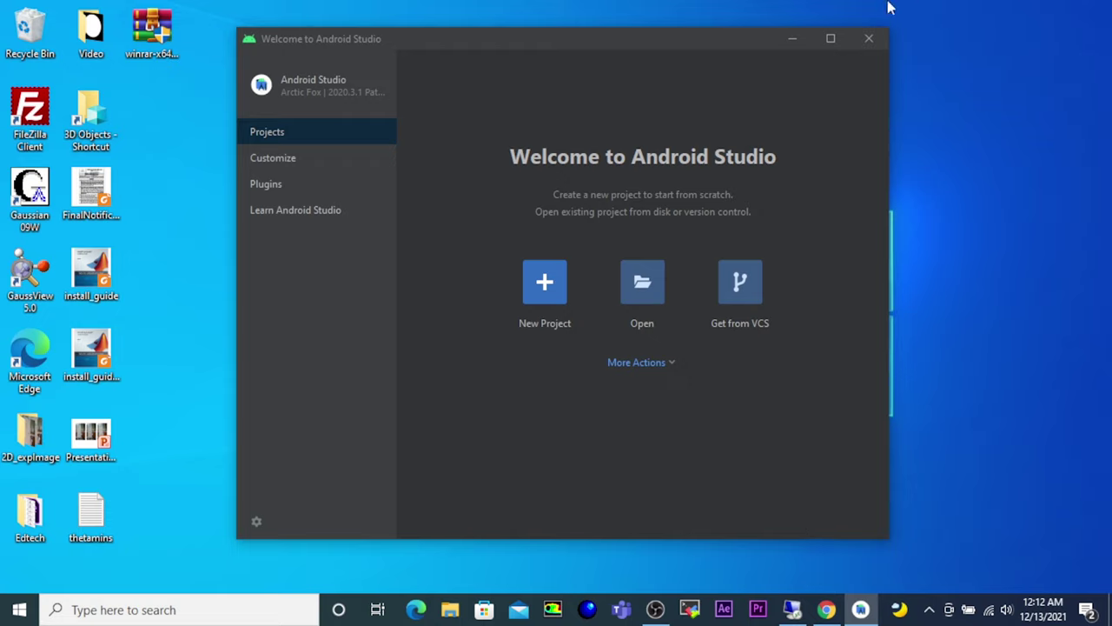
Step: Close Android Studio after a glance at its plugins and reopen it by searching Windows for "andro"
{"action": "left_click", "coordinate": [271, 193]}
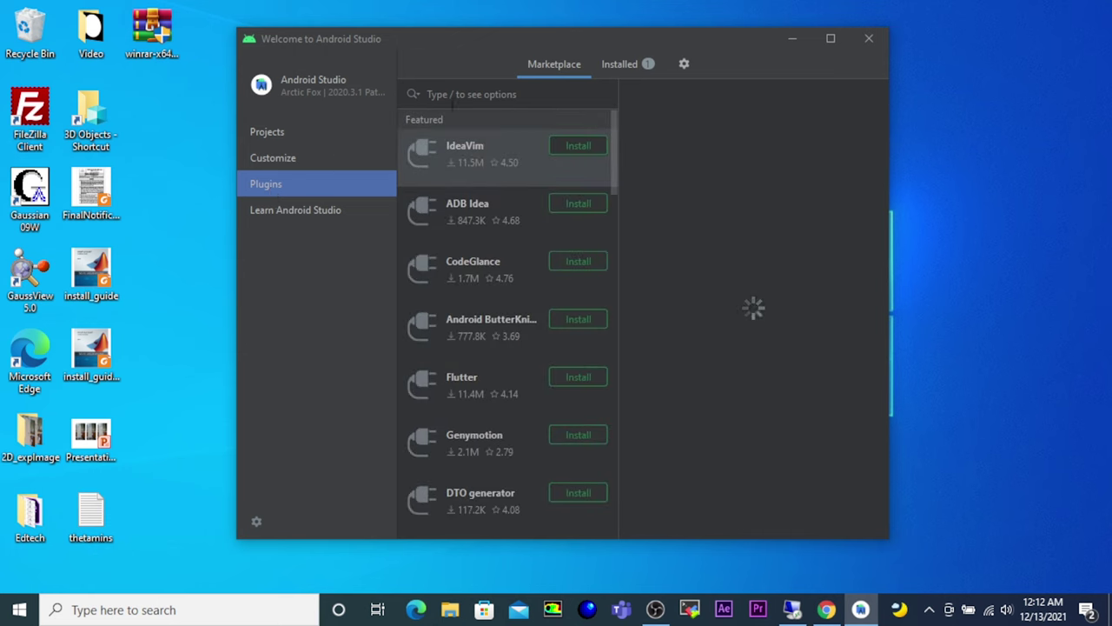
{"action": "left_click", "coordinate": [869, 40]}
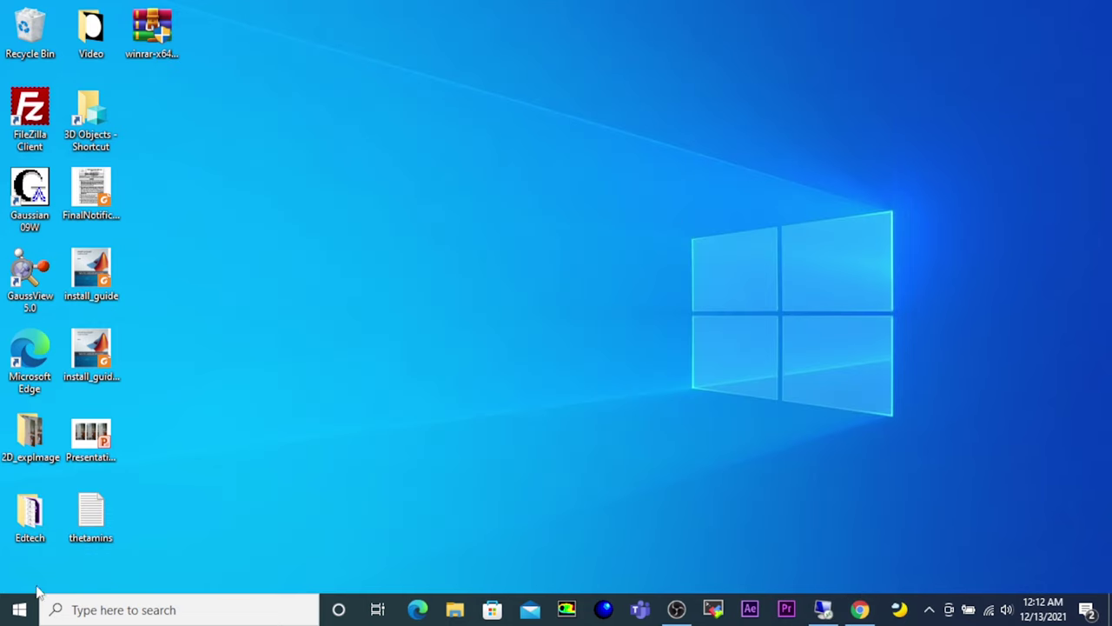
{"action": "left_click", "coordinate": [84, 611]}
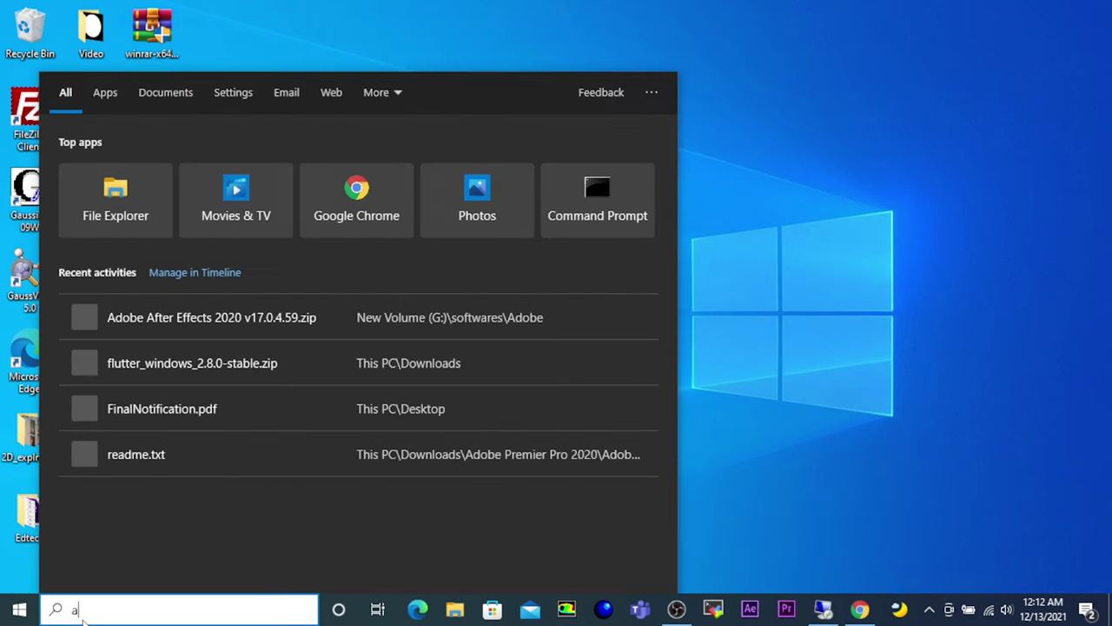
{"action": "type", "text": "andro"}
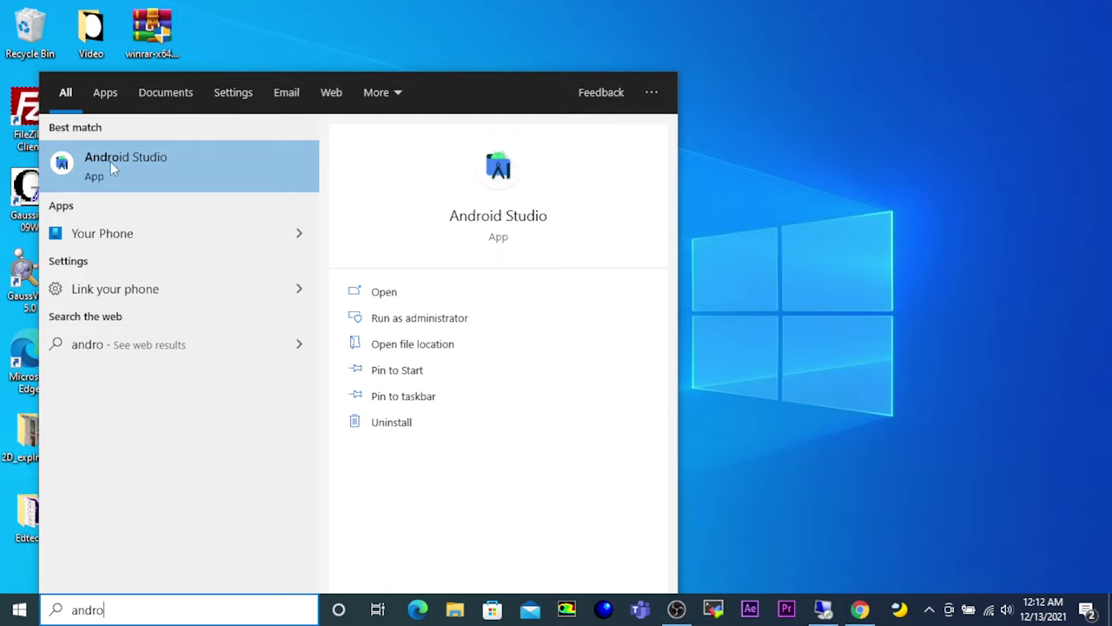
{"action": "left_click", "coordinate": [111, 162]}
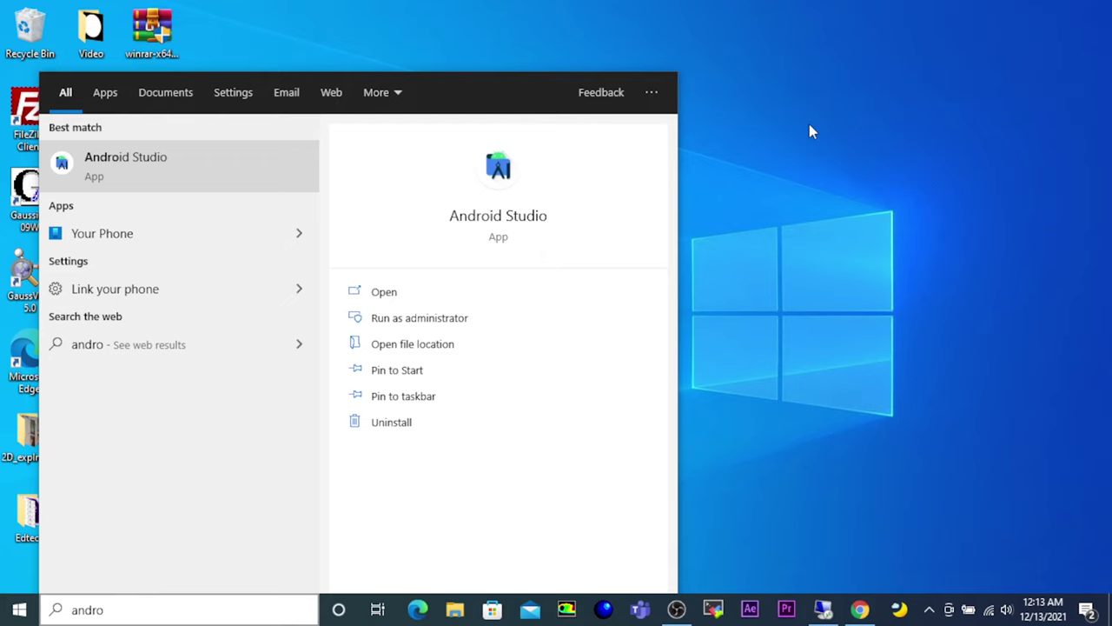
{"action": "left_click", "coordinate": [393, 298]}
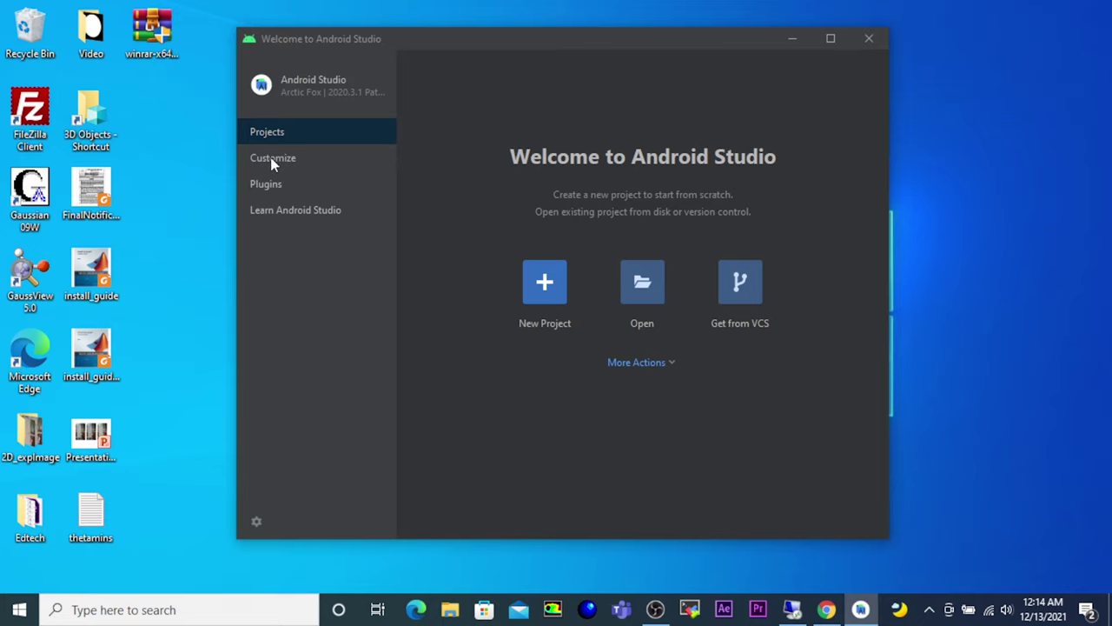
Step: View the additional actions offered on the Android Studio welcome screen
{"action": "left_click", "coordinate": [668, 369]}
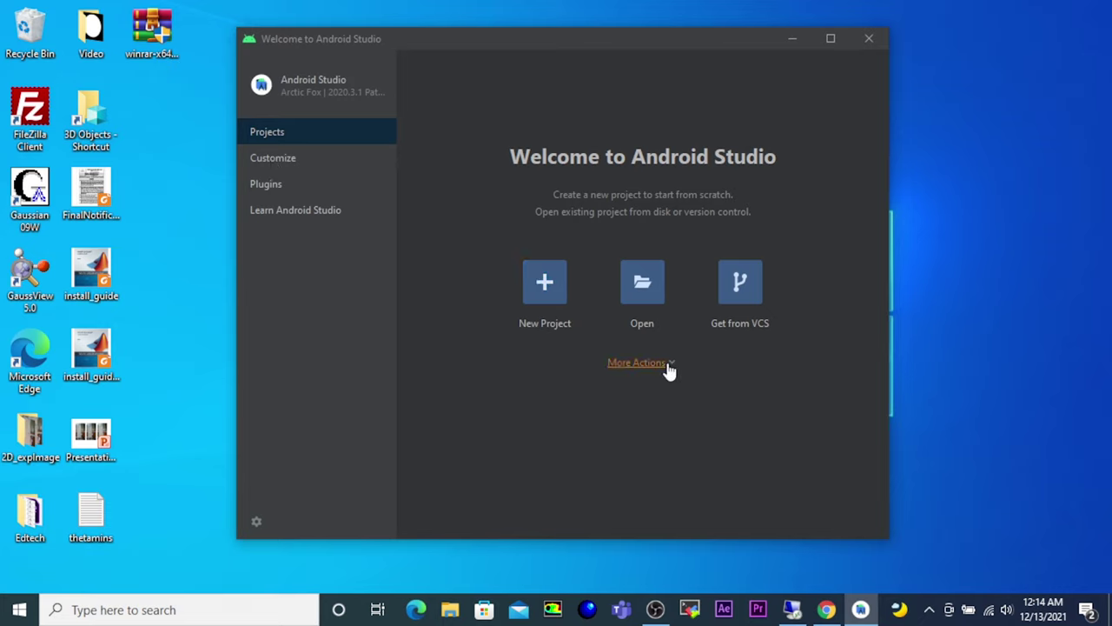
{"action": "left_click", "coordinate": [669, 369]}
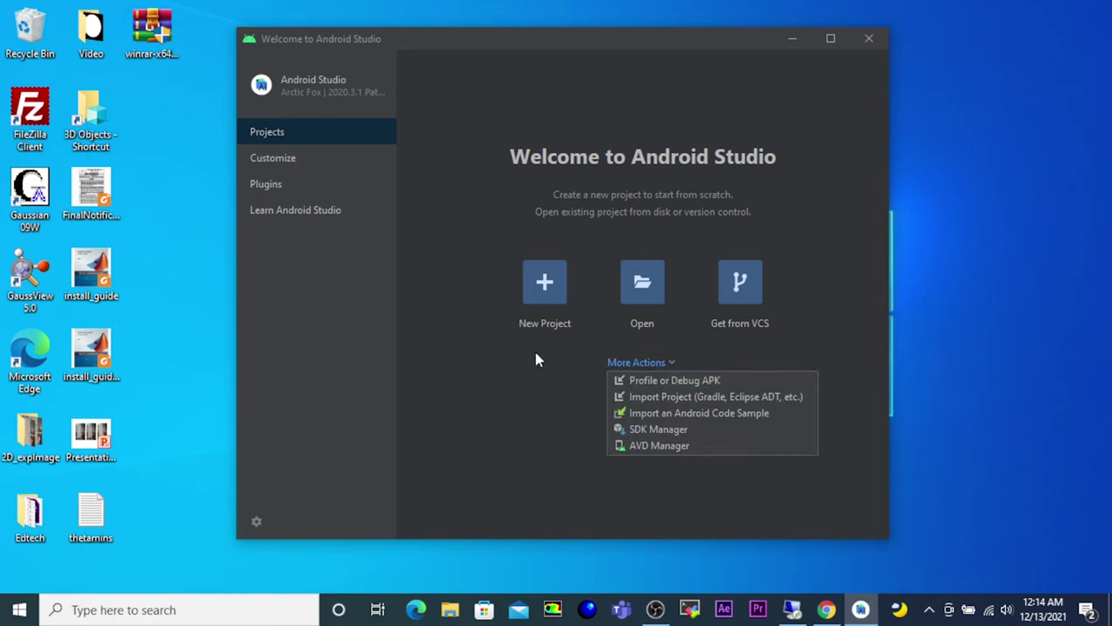
{"action": "left_click", "coordinate": [277, 183]}
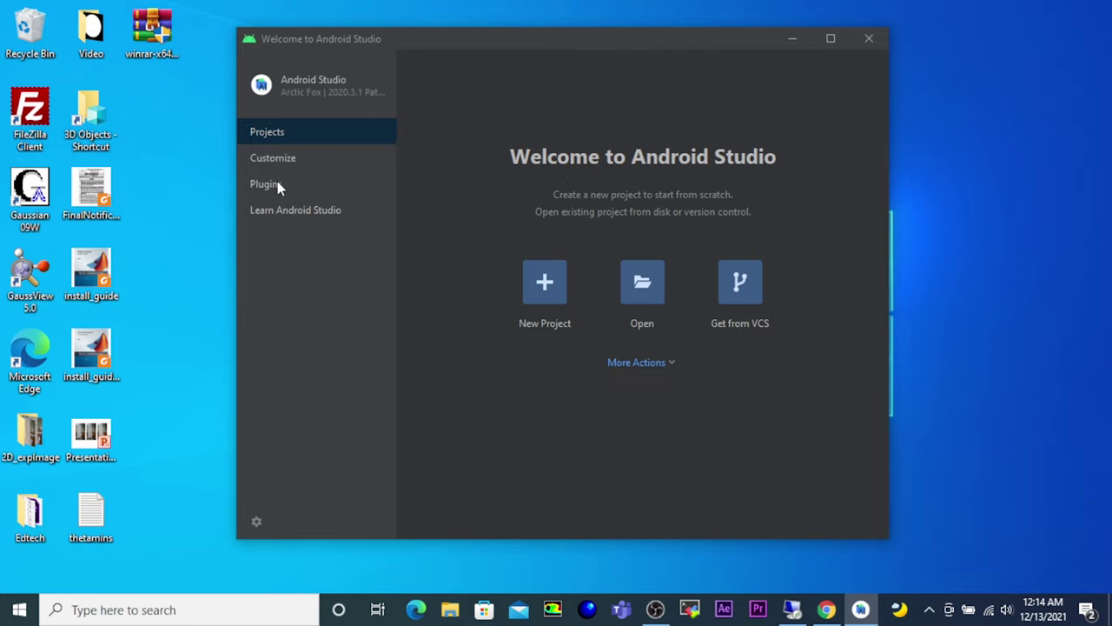
Step: Search the plugin marketplace for "flutt" and install the Flutter plugin with its required Dart plugin, accepting the third-party privacy note
{"action": "left_click", "coordinate": [272, 185]}
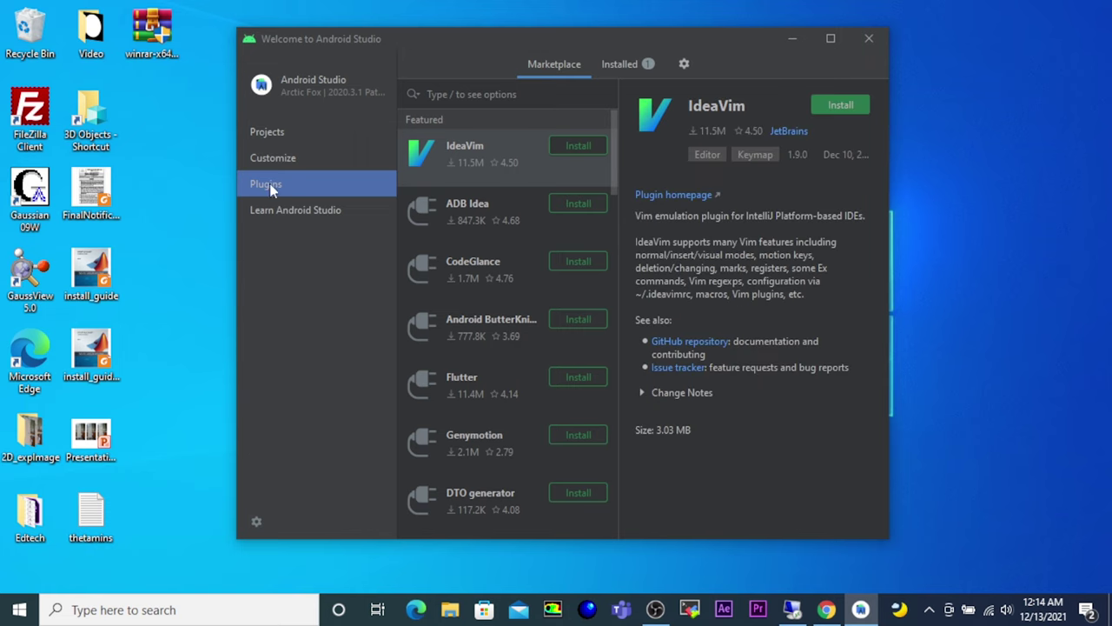
{"action": "left_click", "coordinate": [509, 93]}
{"action": "type", "text": "flutt"}
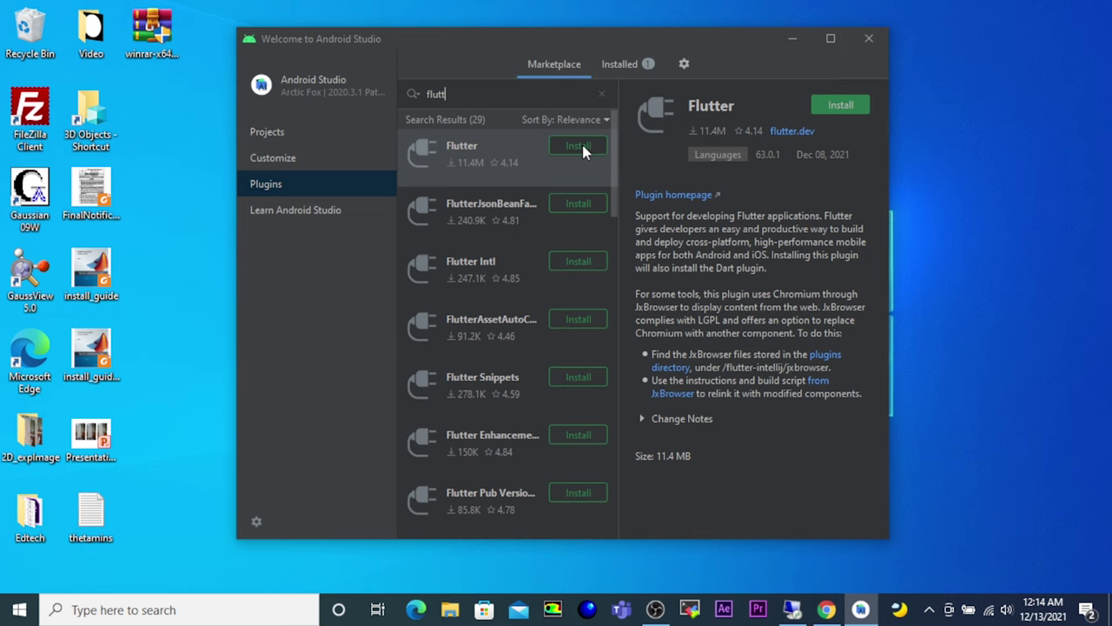
{"action": "left_click", "coordinate": [581, 149]}
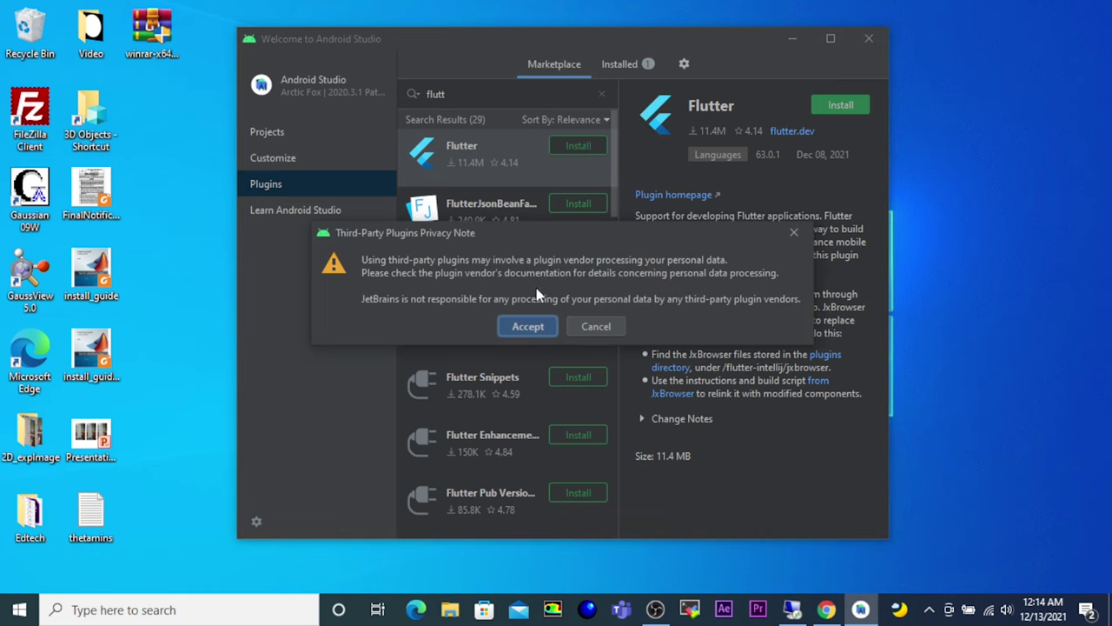
{"action": "left_click", "coordinate": [528, 326]}
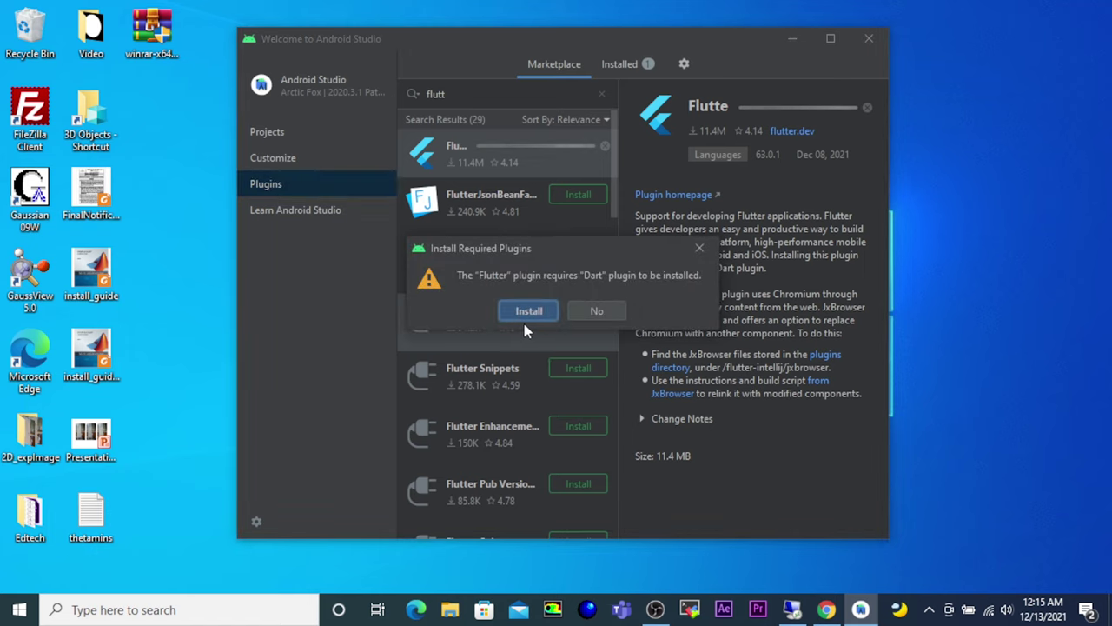
{"action": "left_click", "coordinate": [524, 313]}
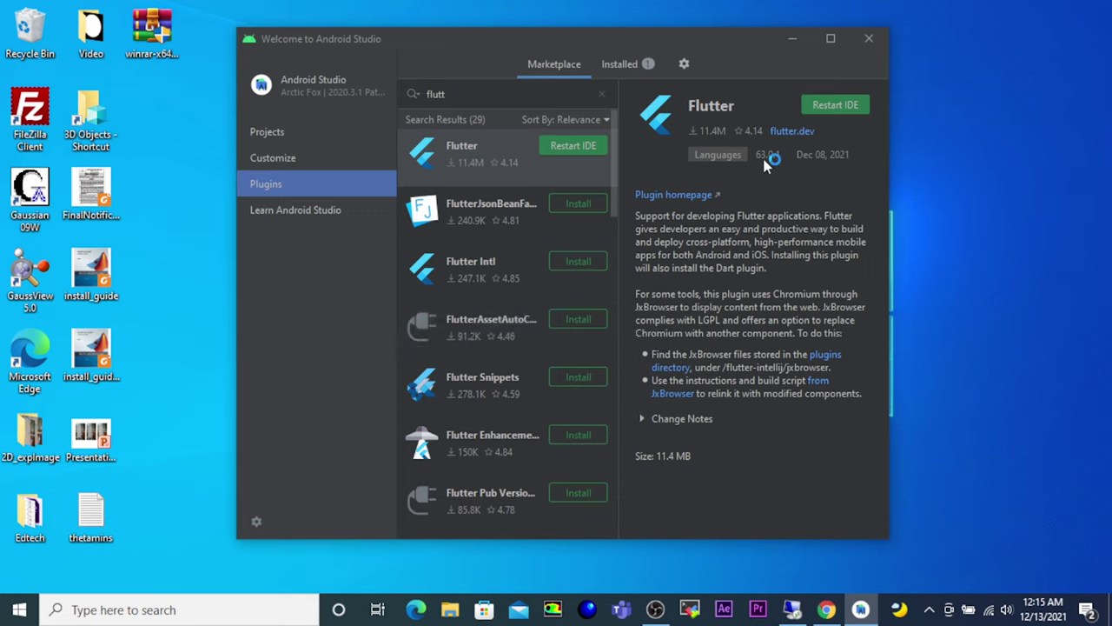
Step: Look through the other Flutter-related marketplace results and restart the IDE to activate the newly installed plugins, confirming the restart
{"action": "scroll", "coordinate": [586, 318], "scroll_direction": "down", "scroll_amount": 5}
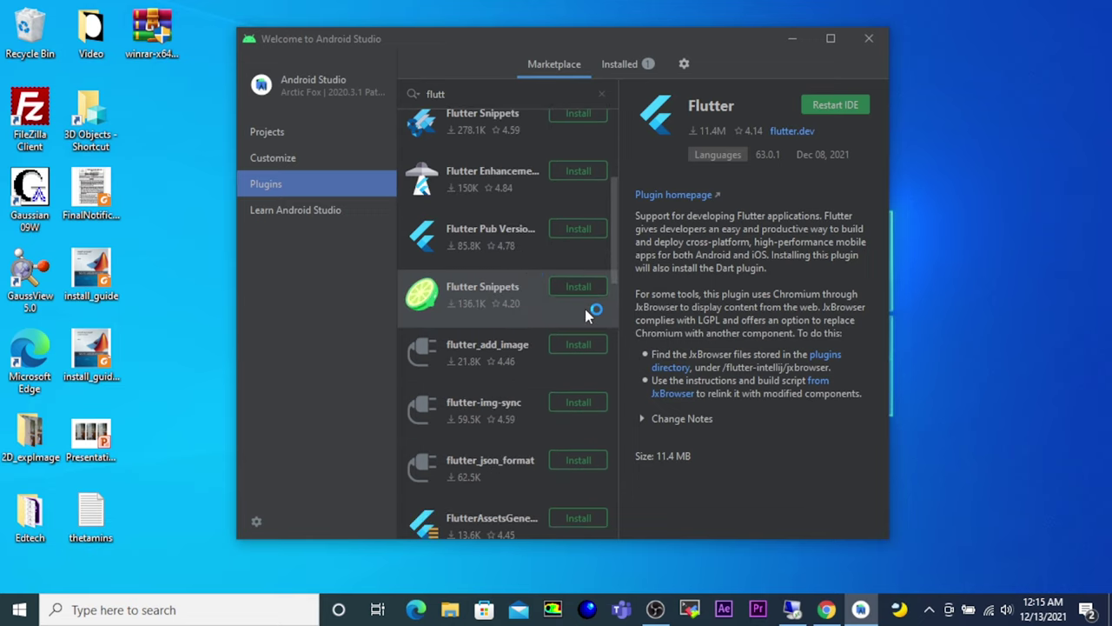
{"action": "scroll", "coordinate": [585, 309], "scroll_direction": "down", "scroll_amount": 12}
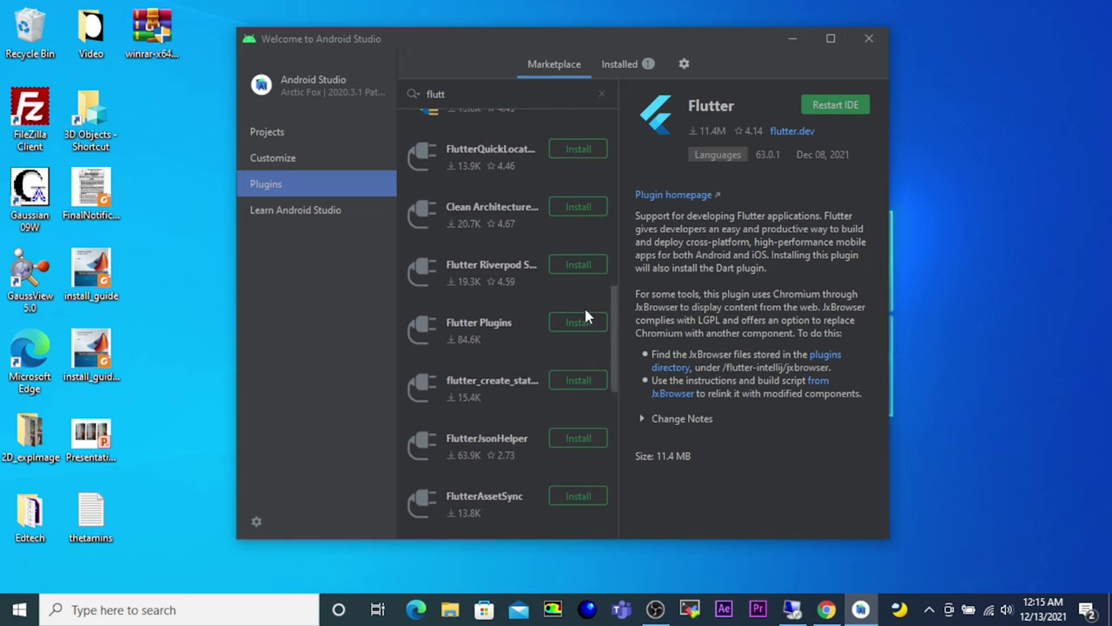
{"action": "scroll", "coordinate": [585, 315], "scroll_direction": "down", "scroll_amount": 7}
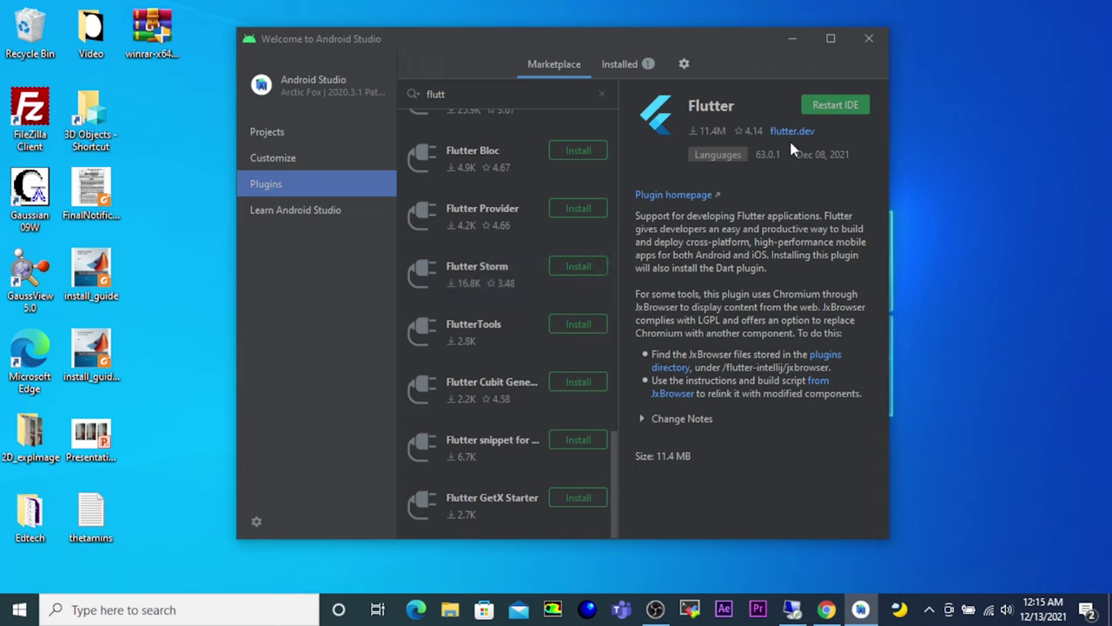
{"action": "scroll", "coordinate": [576, 268], "scroll_direction": "up", "scroll_amount": 2}
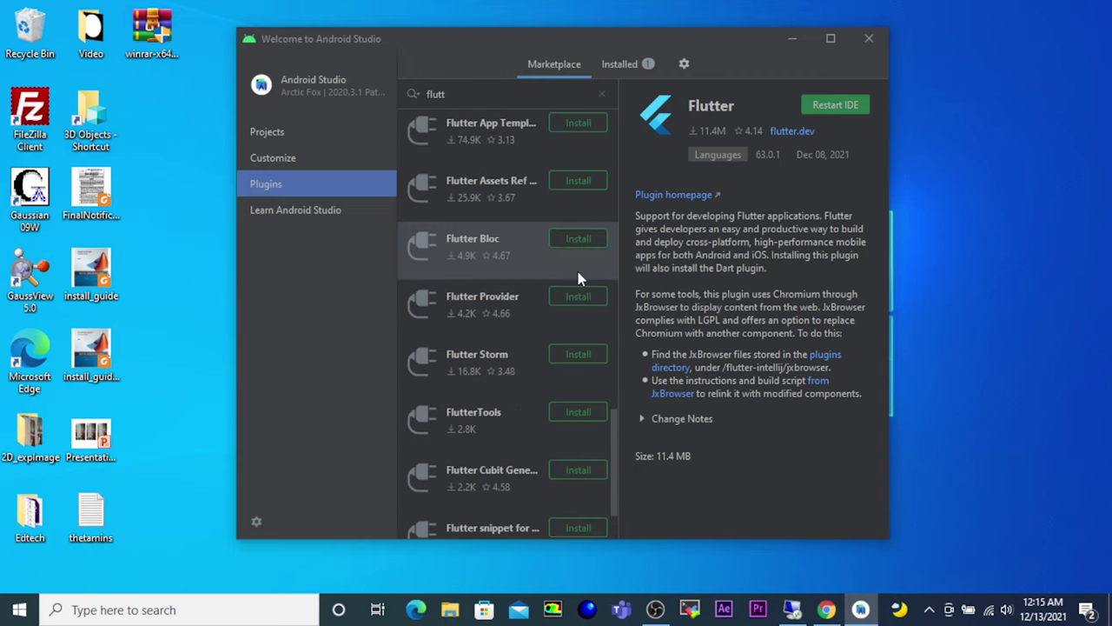
{"action": "scroll", "coordinate": [581, 276], "scroll_direction": "up", "scroll_amount": 5}
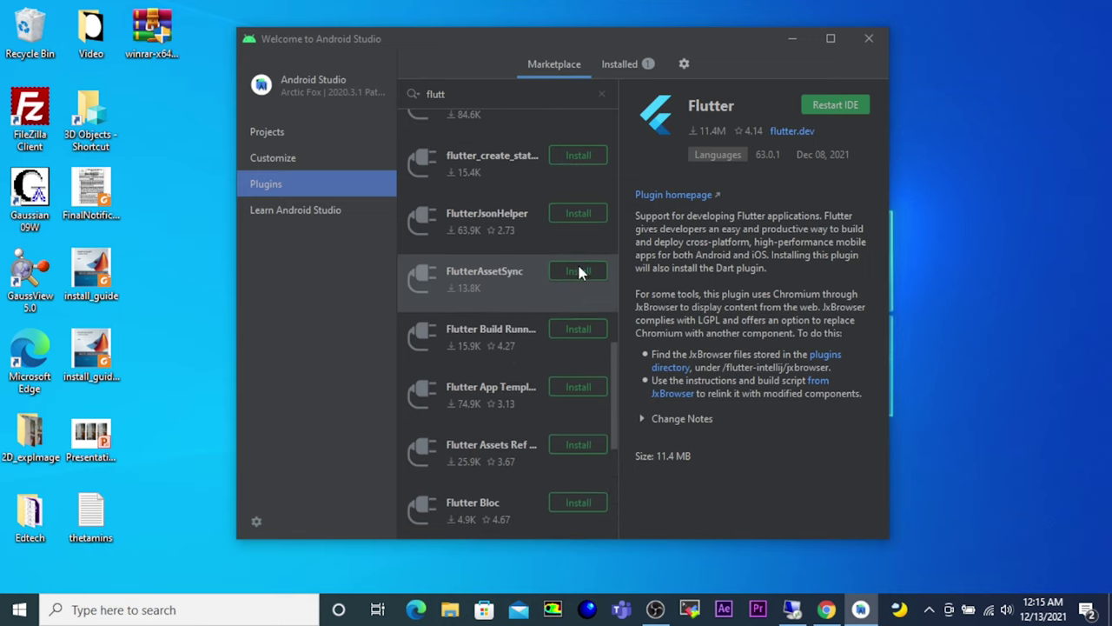
{"action": "scroll", "coordinate": [580, 268], "scroll_direction": "up", "scroll_amount": 3}
{"action": "left_click", "coordinate": [854, 105]}
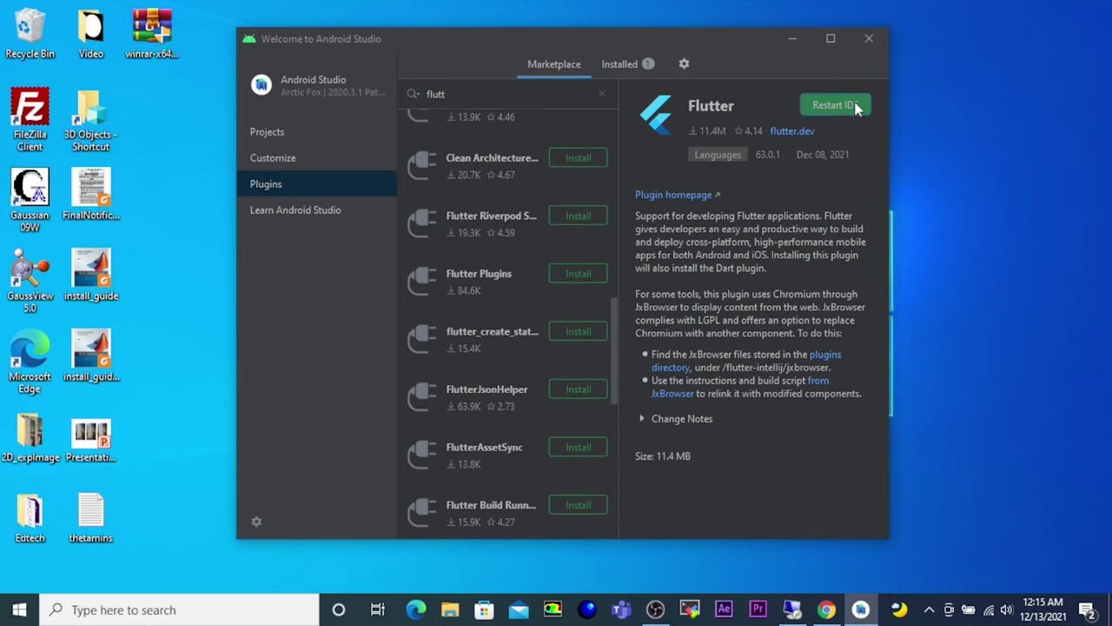
{"action": "left_click", "coordinate": [531, 310]}
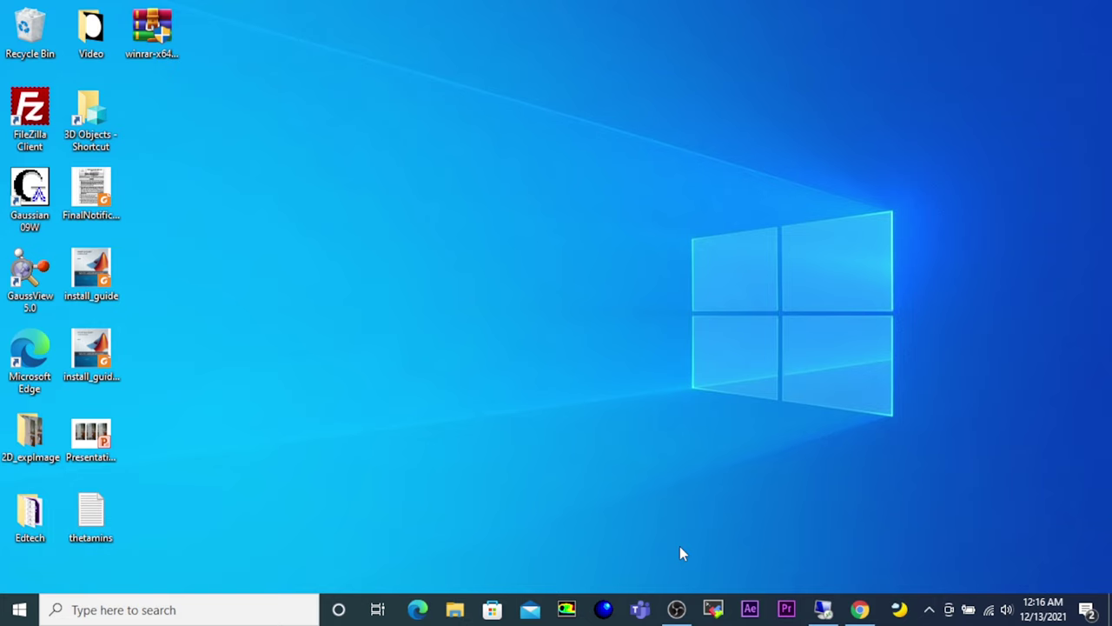
Step: Search Windows for "and" and open Android Studio from the results
{"action": "left_click", "coordinate": [178, 614]}
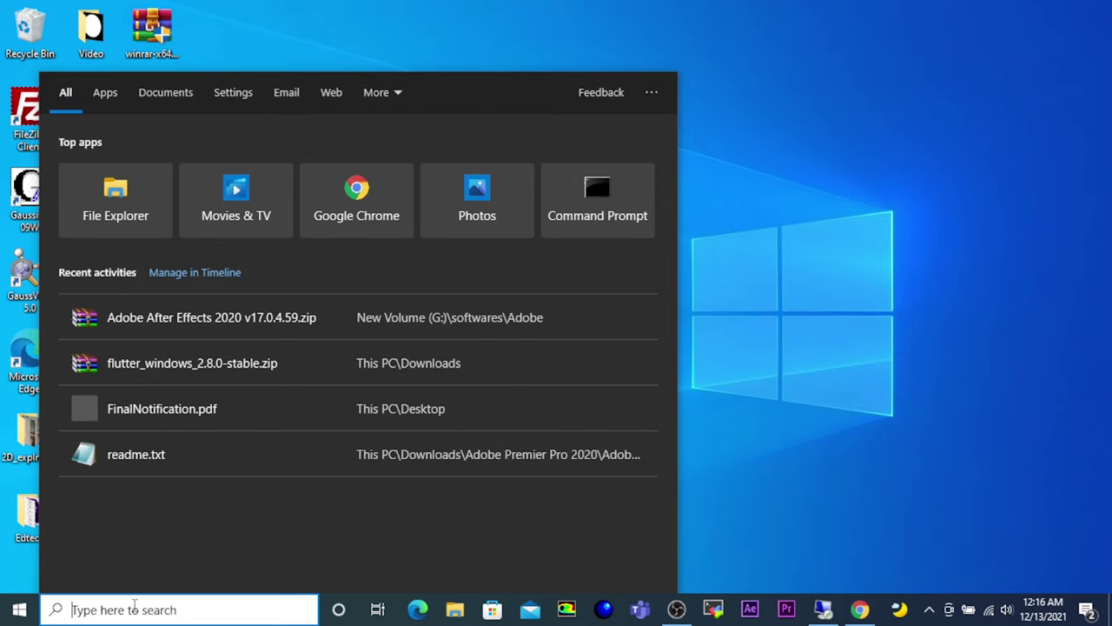
{"action": "type", "text": "and"}
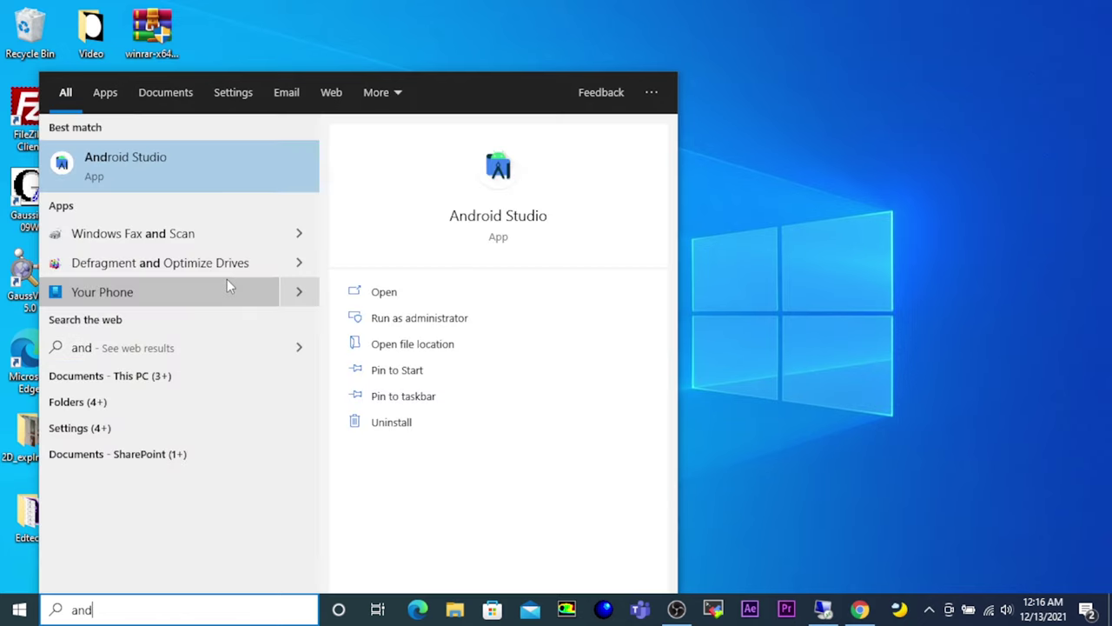
{"action": "left_click", "coordinate": [394, 295]}
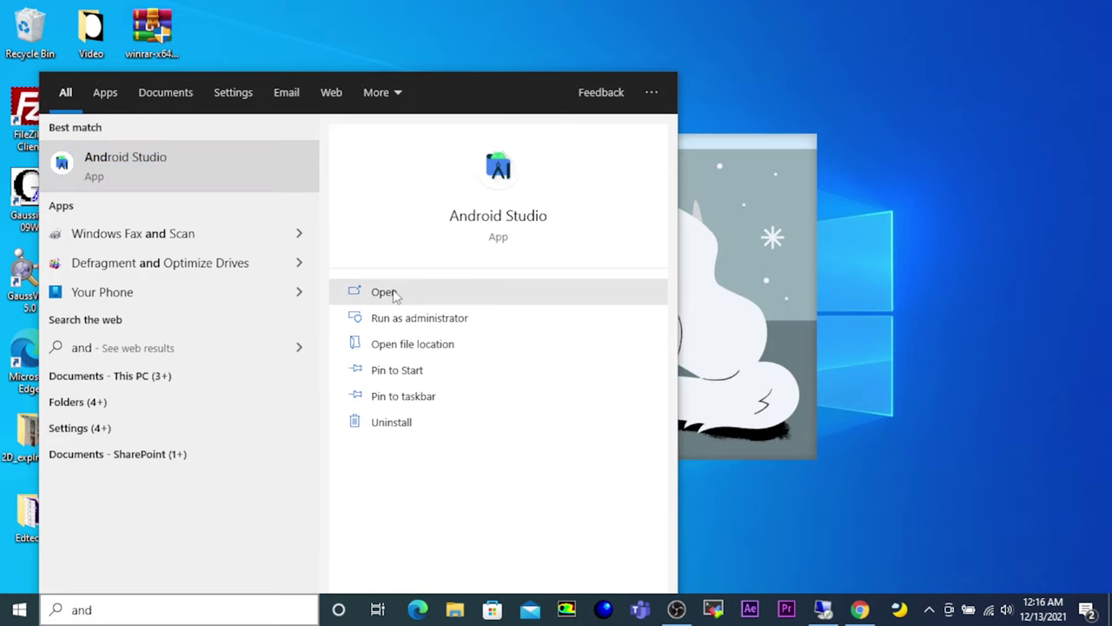
{"action": "left_click", "coordinate": [743, 40]}
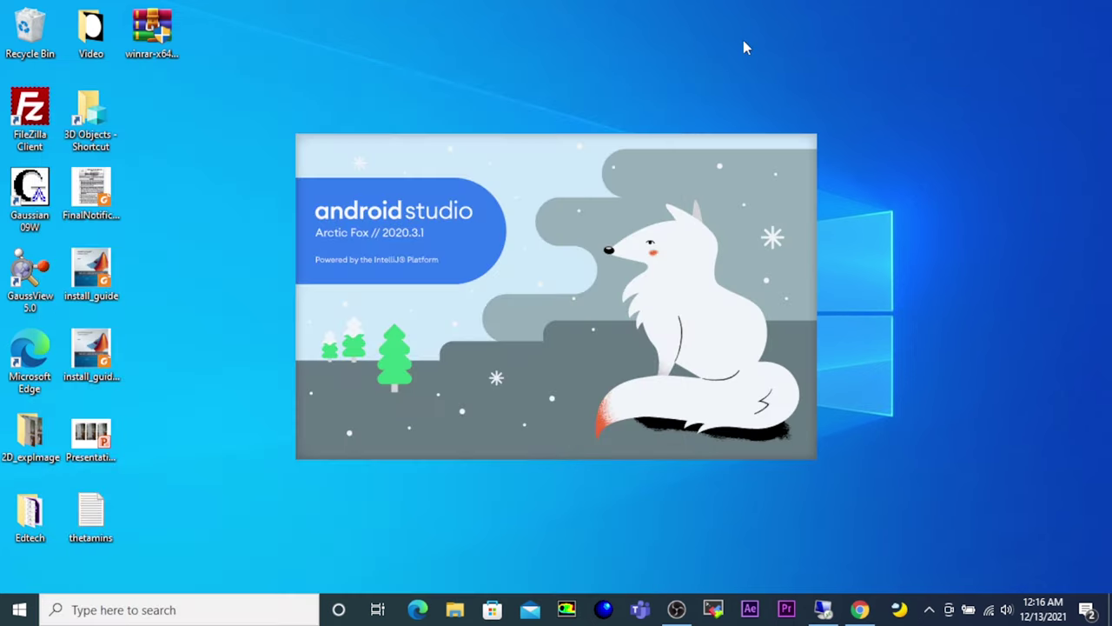